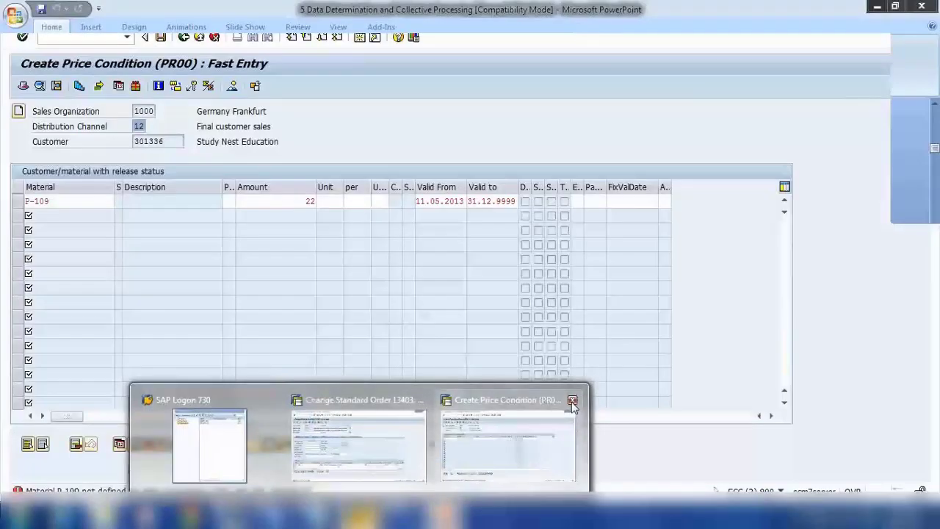
- Close the price condition window, leave order 13403 and start VA01 via /nva01
left_click(572, 401)
left_click(429, 441)
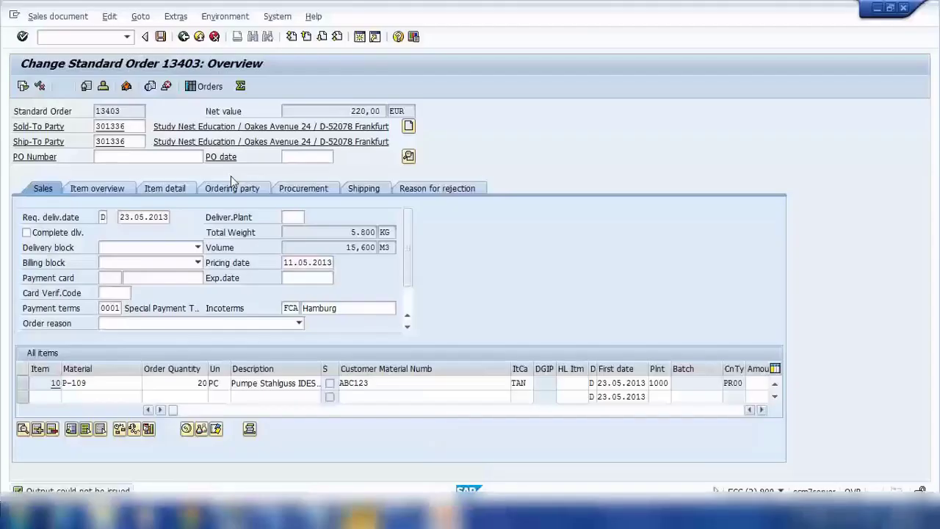
left_click(184, 36)
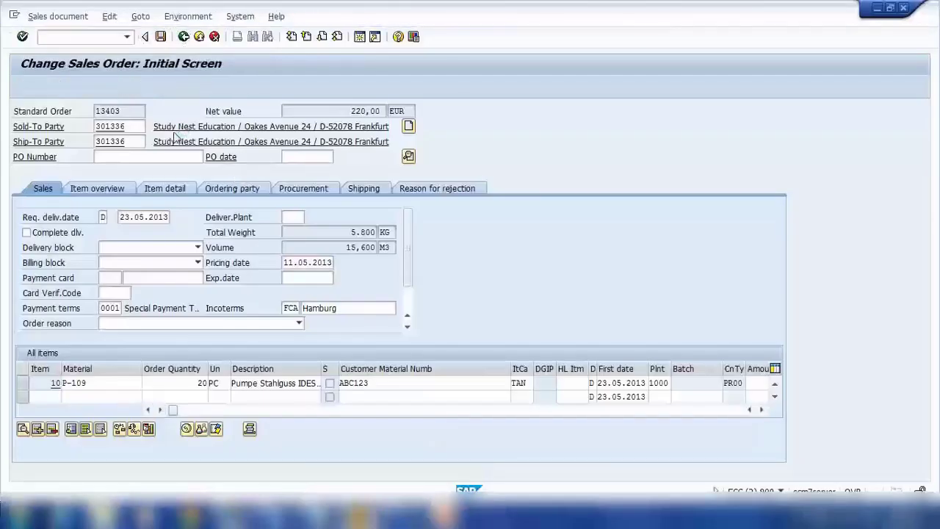
left_click(89, 36)
type("/n")
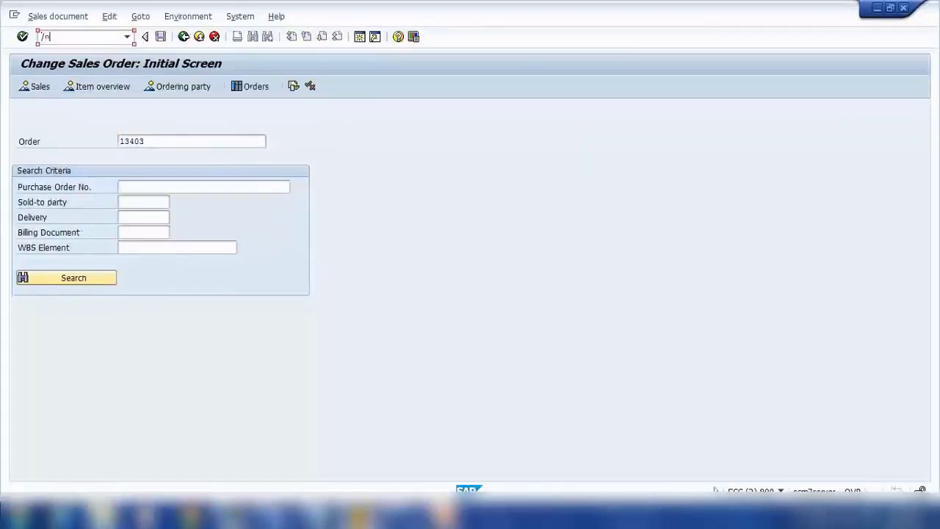
type("va01")
key("Return")
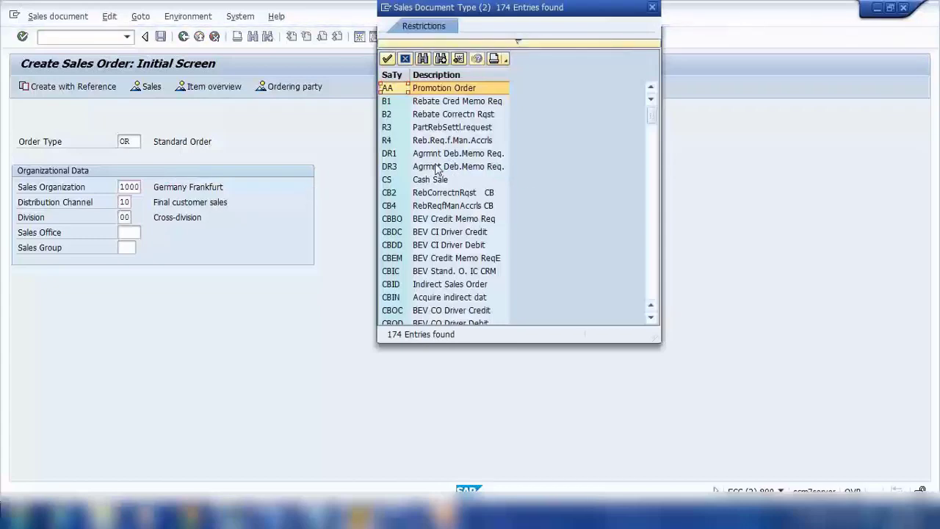
- Browse the order type list, pointing out OR Standard Order, RE Returns, RO Rush Order and CB2
scroll(437, 167, "down", 15)
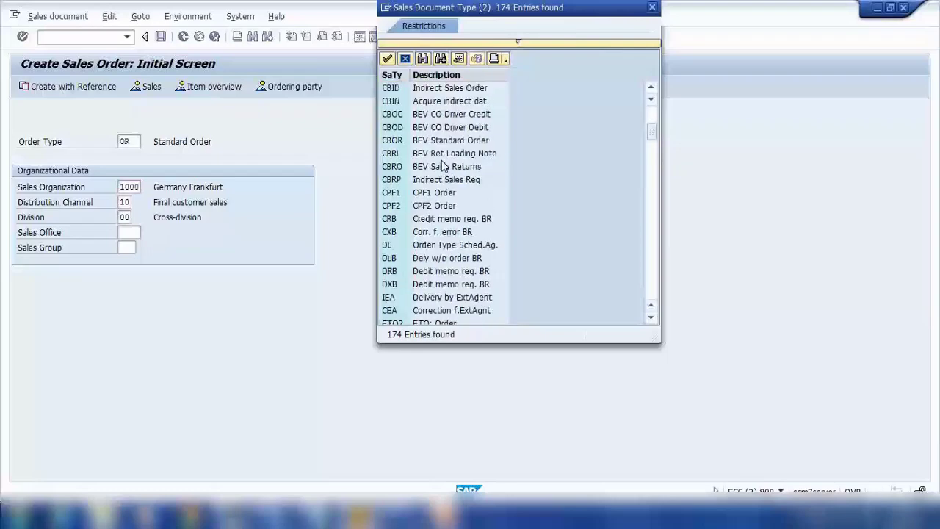
scroll(442, 162, "up", 4)
scroll(444, 191, "down", 1)
scroll(417, 239, "down", 2)
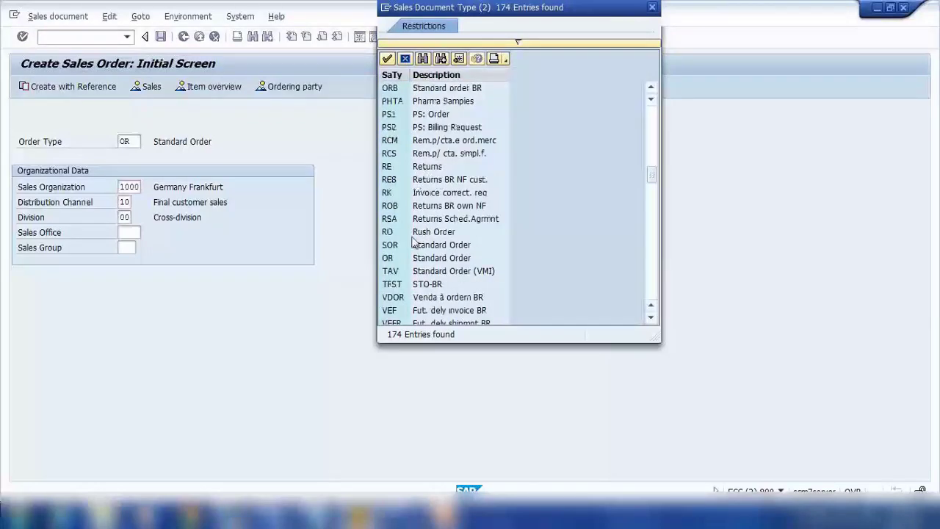
left_click(413, 261)
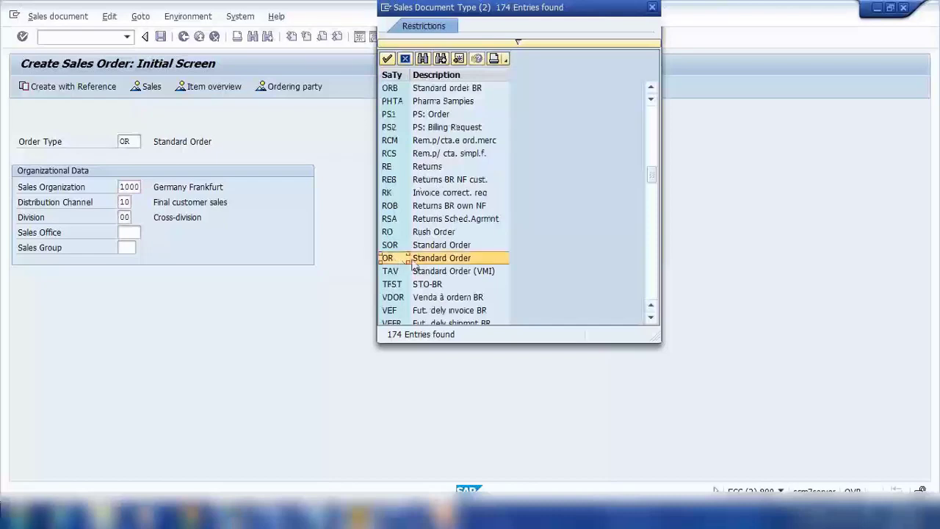
left_click(401, 169)
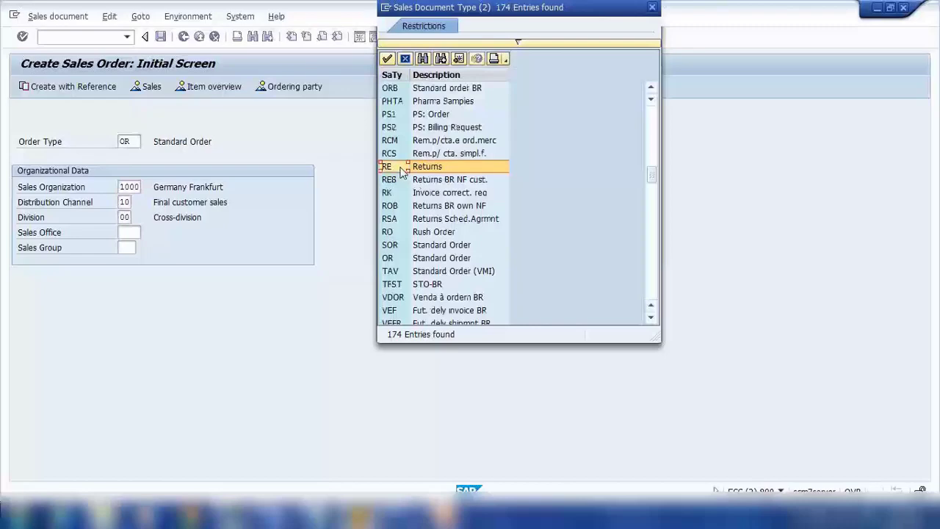
left_click(415, 234)
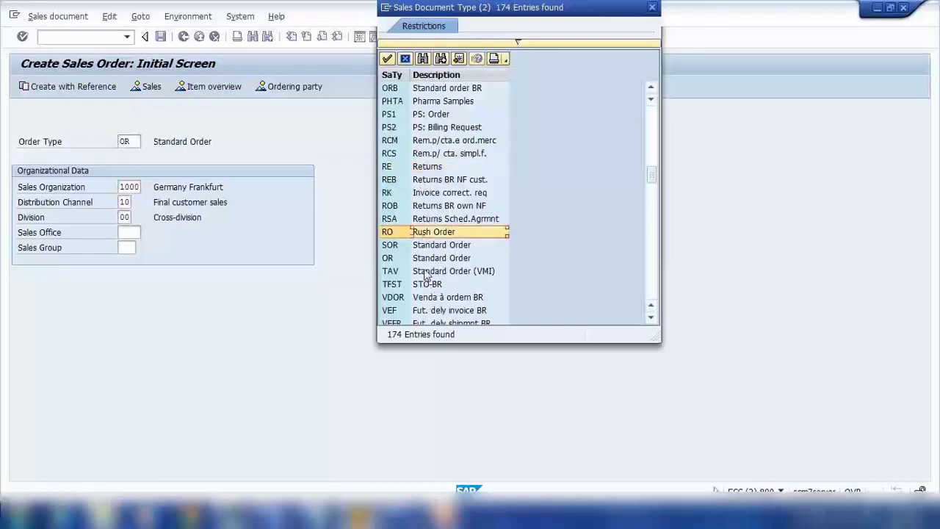
scroll(424, 276, "down", 5)
scroll(424, 274, "up", 6)
scroll(426, 272, "up", 10)
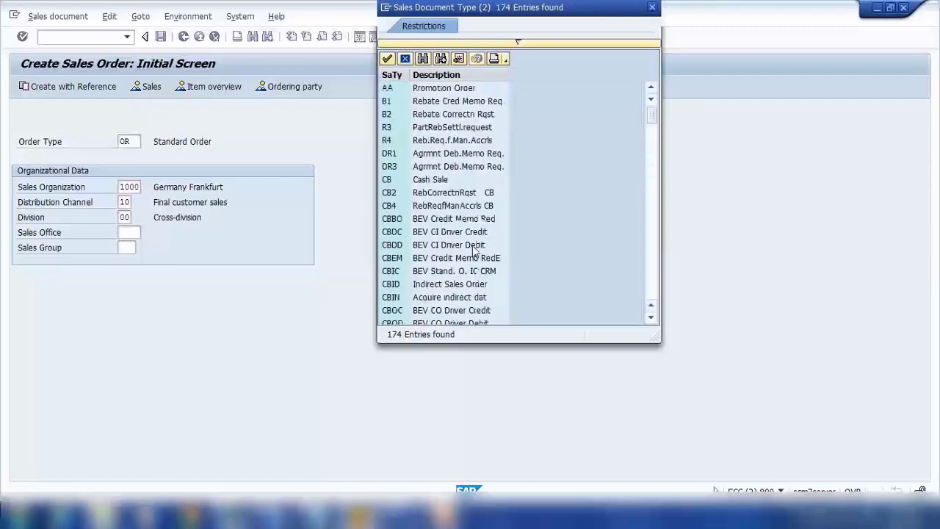
left_click(473, 195)
- Continue through the list noting CB2, DR3, CS Cash Sale, DRB and CR, then return to the slide
scroll(472, 202, "down", 3)
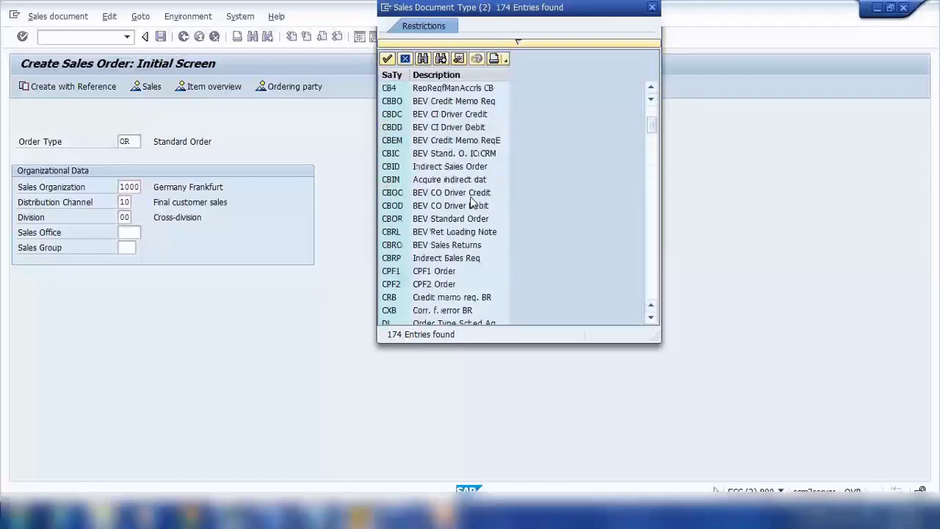
scroll(472, 202, "down", 8)
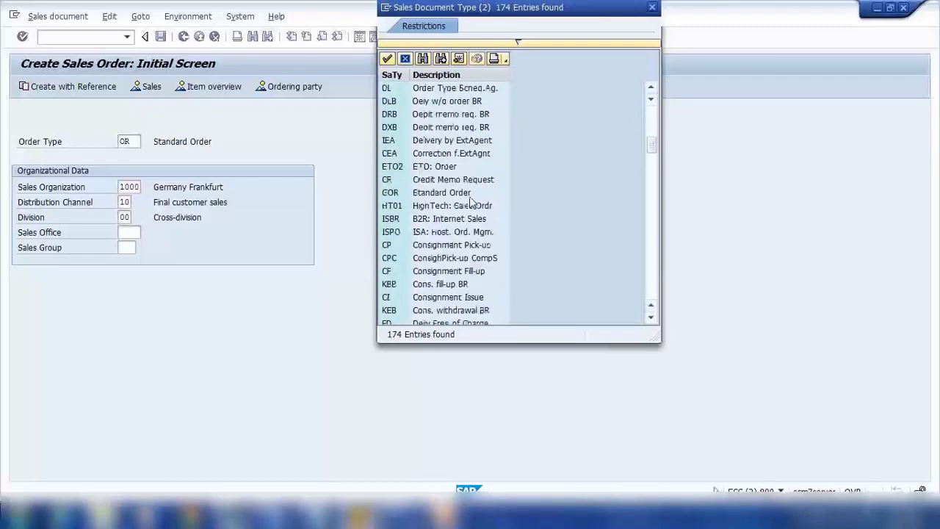
scroll(472, 203, "down", 1)
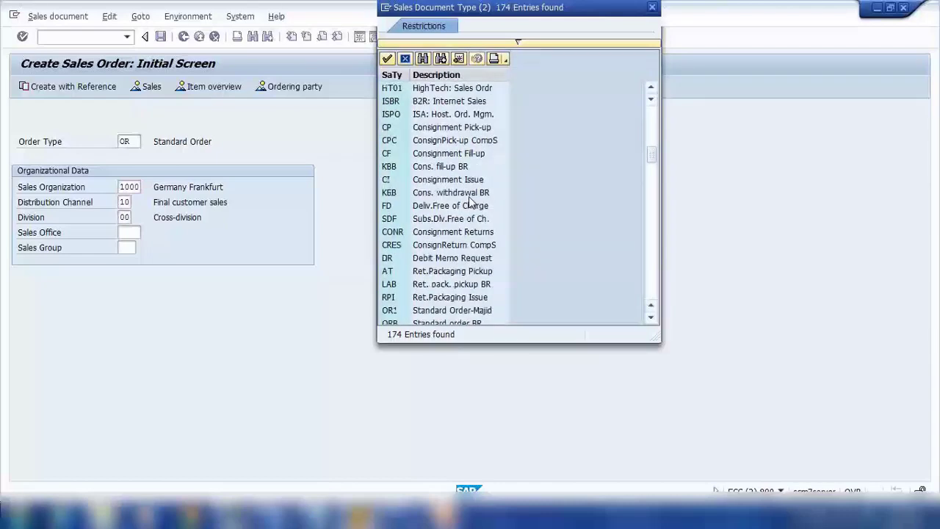
scroll(472, 202, "down", 3)
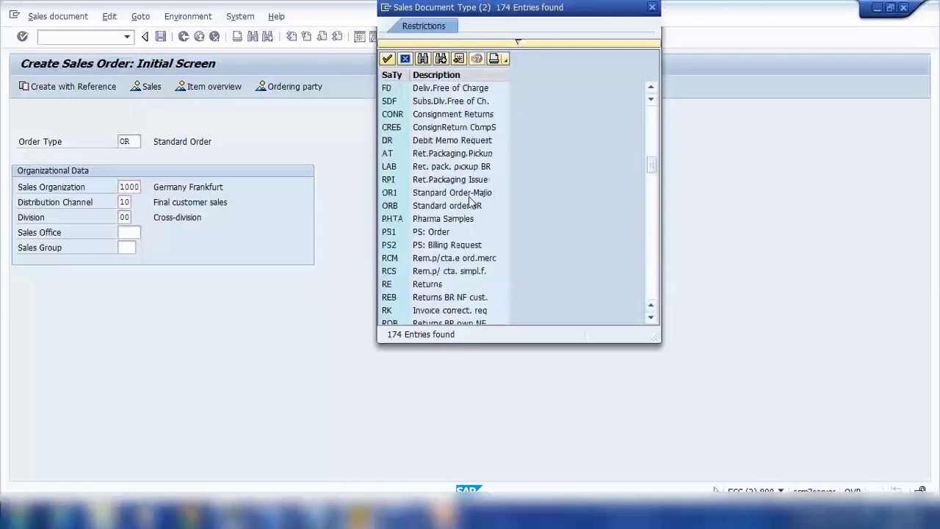
scroll(473, 203, "down", 5)
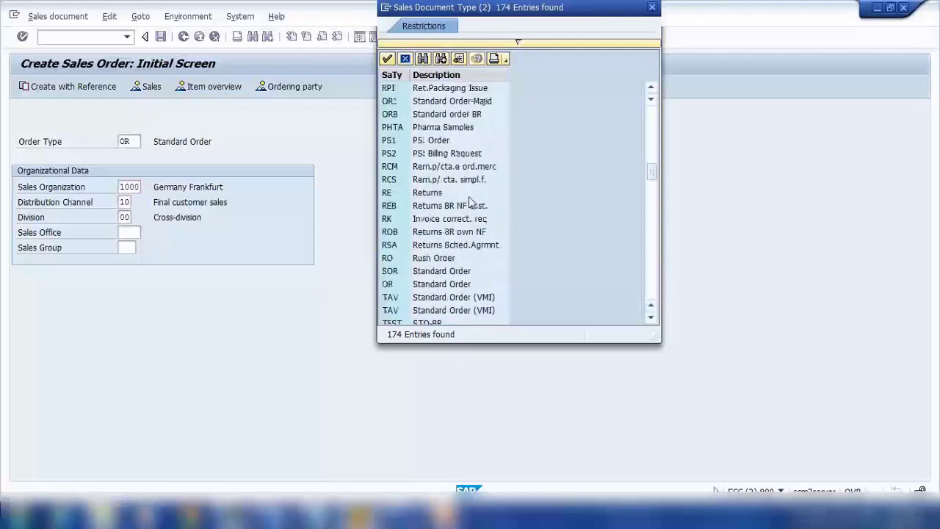
scroll(471, 203, "down", 2)
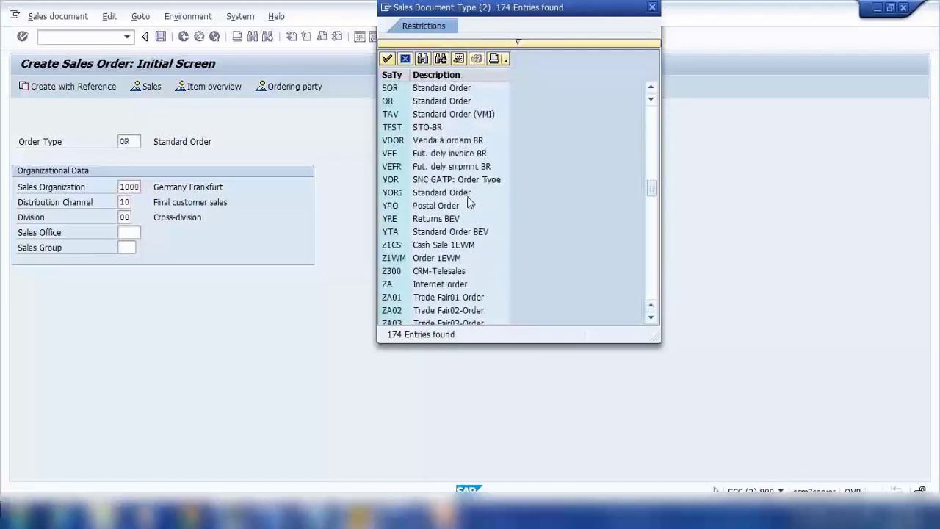
scroll(471, 202, "down", 12)
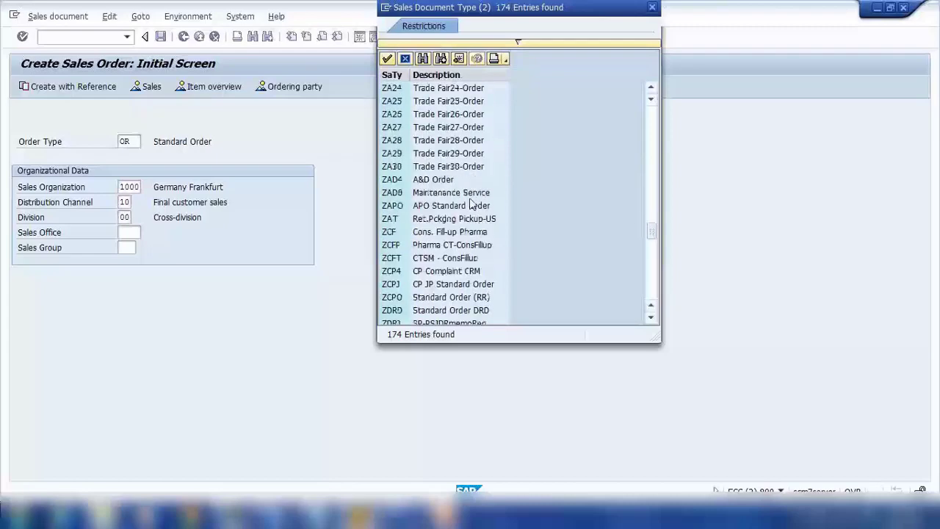
scroll(471, 203, "down", 14)
scroll(474, 204, "up", 20)
scroll(475, 204, "up", 6)
scroll(476, 204, "up", 12)
scroll(476, 204, "up", 6)
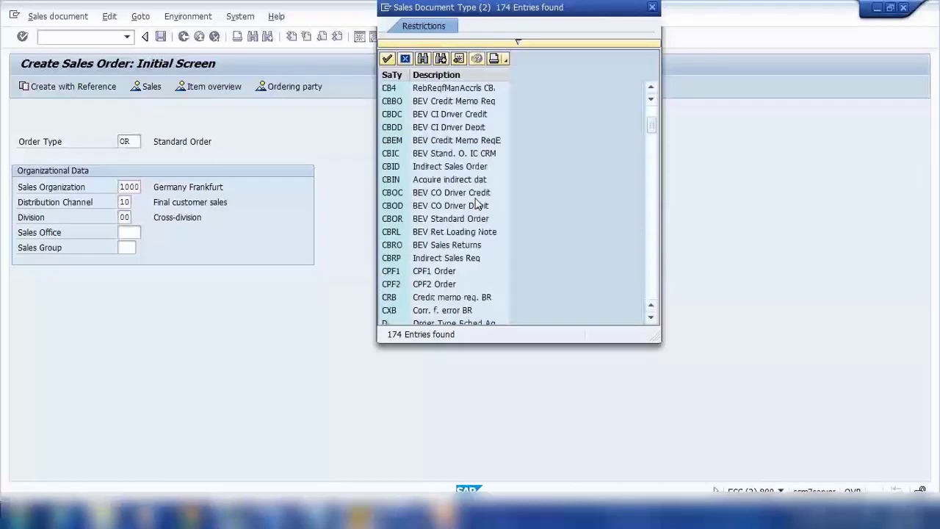
scroll(476, 200, "up", 3)
left_click(476, 196)
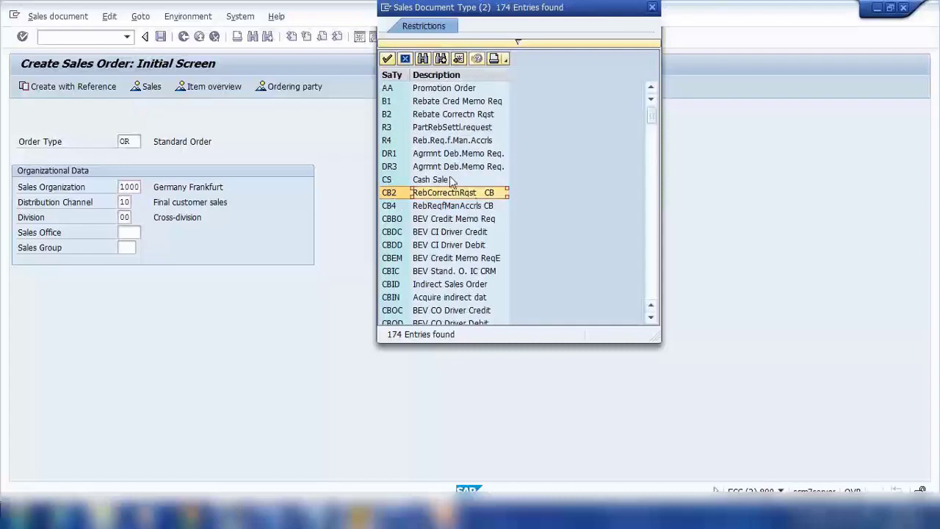
left_click(422, 167)
left_click(434, 180)
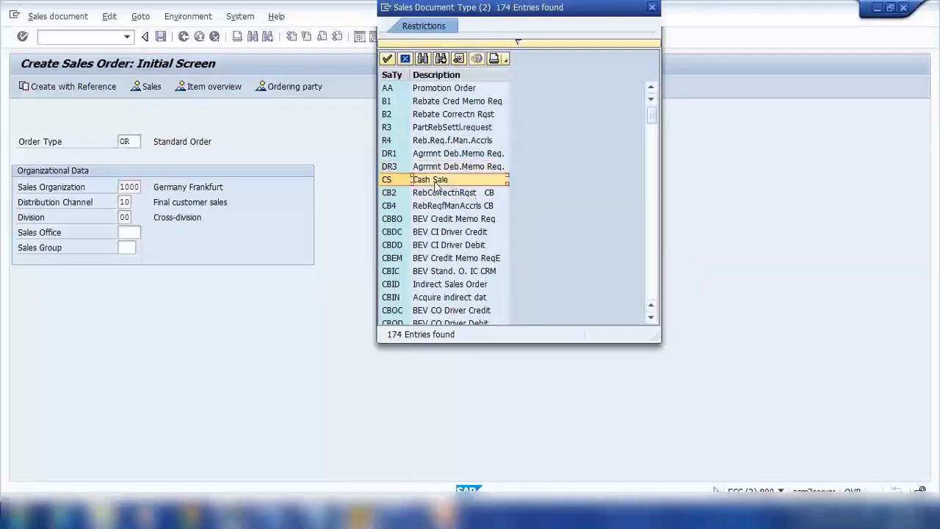
scroll(453, 248, "down", 2)
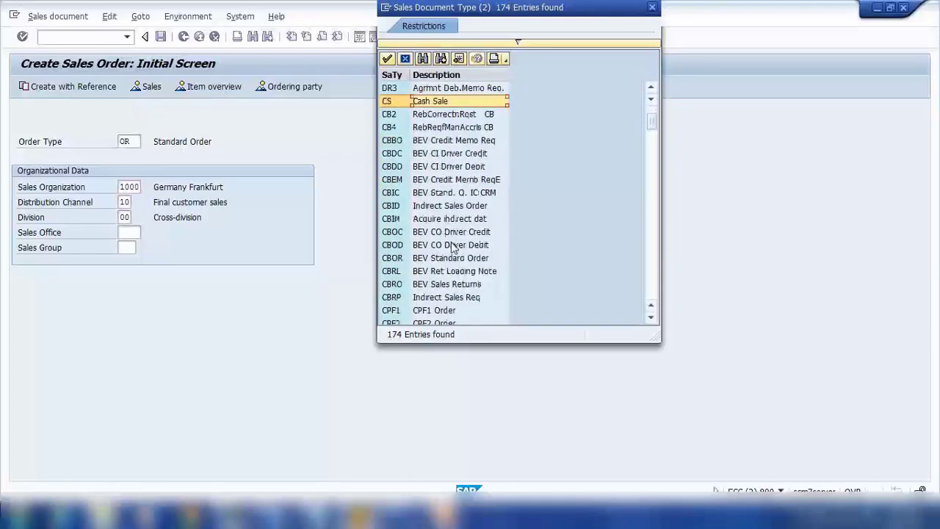
scroll(453, 248, "down", 5)
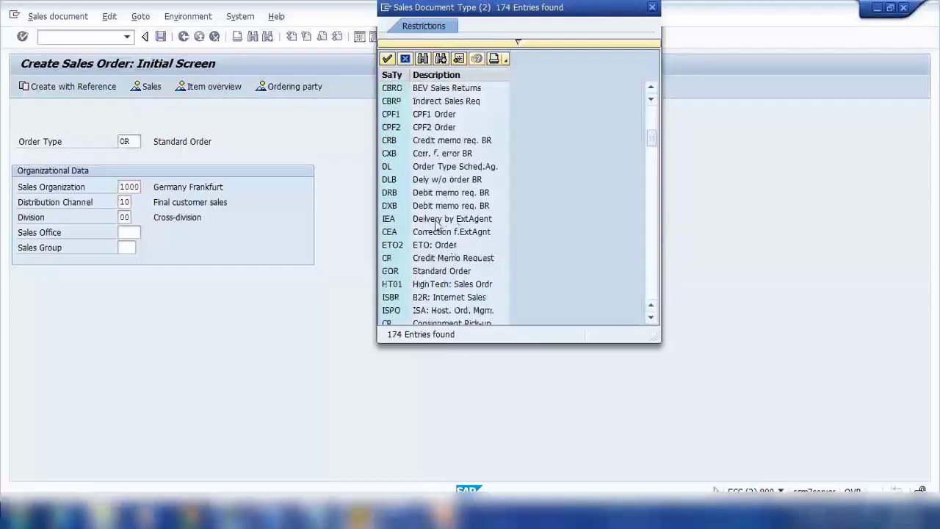
left_click(441, 194)
scroll(441, 254, "down", 1)
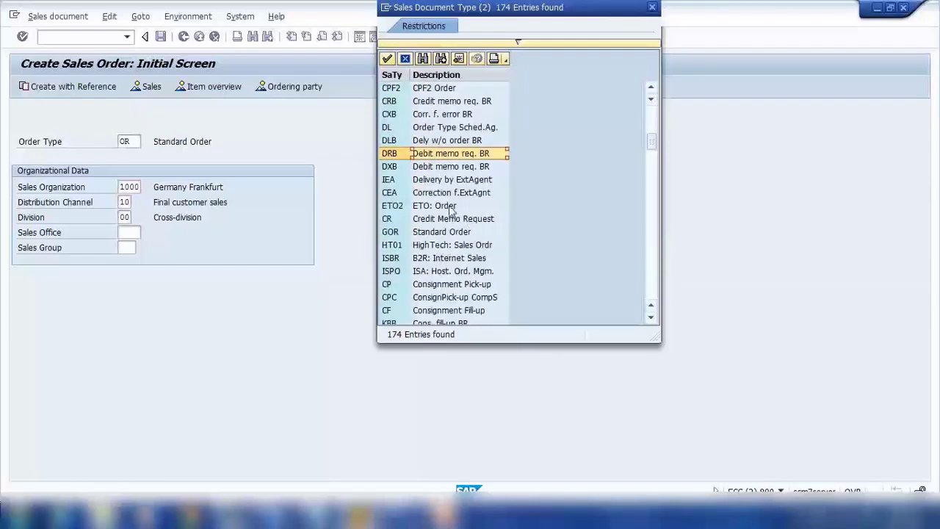
scroll(453, 209, "down", 1)
left_click(453, 181)
scroll(462, 212, "down", 2)
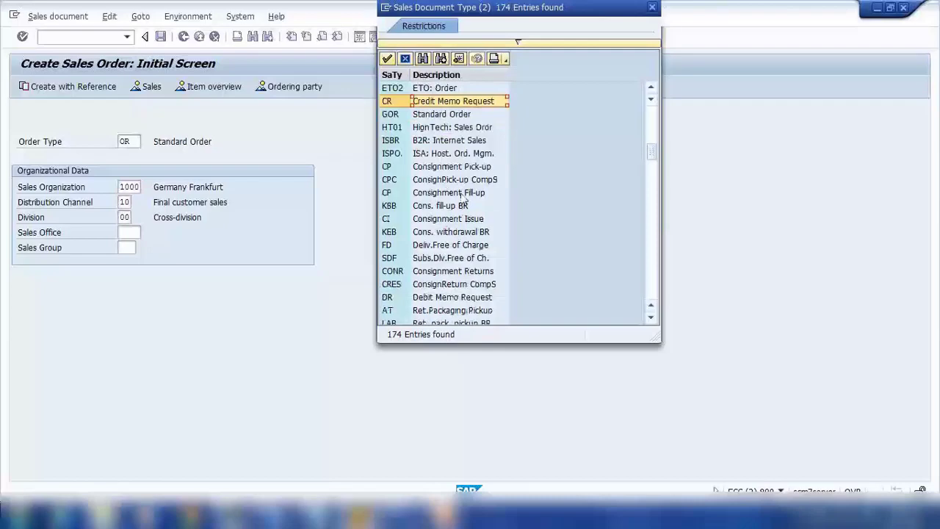
left_click(441, 518)
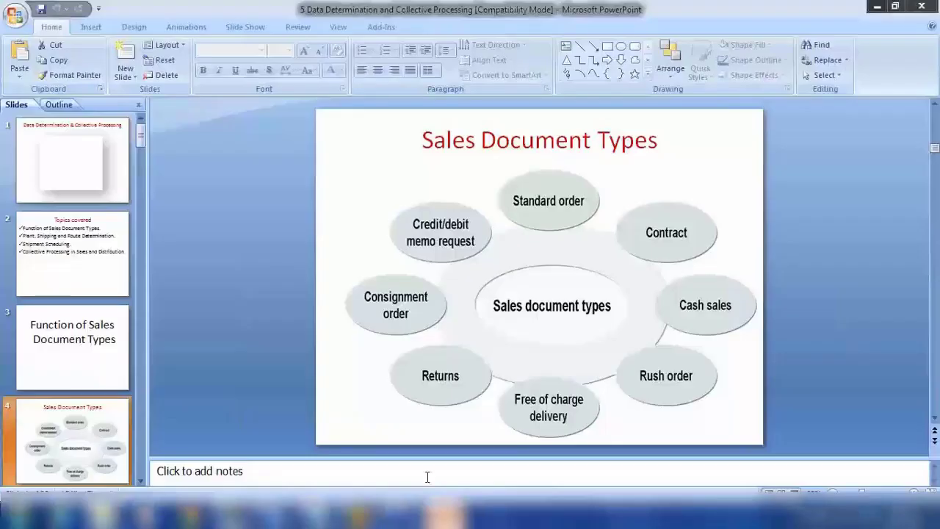
- Select slide 5, Functions of Sales Documents, in the thumbnail pane
left_click(141, 481)
left_click(142, 481)
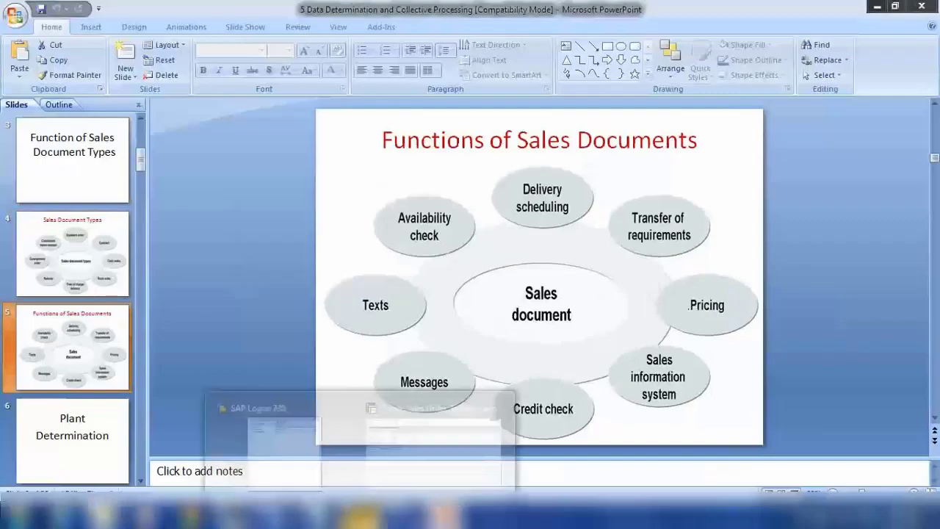
- Close the sales document type value list and back out of Create Sales Order
left_click(434, 441)
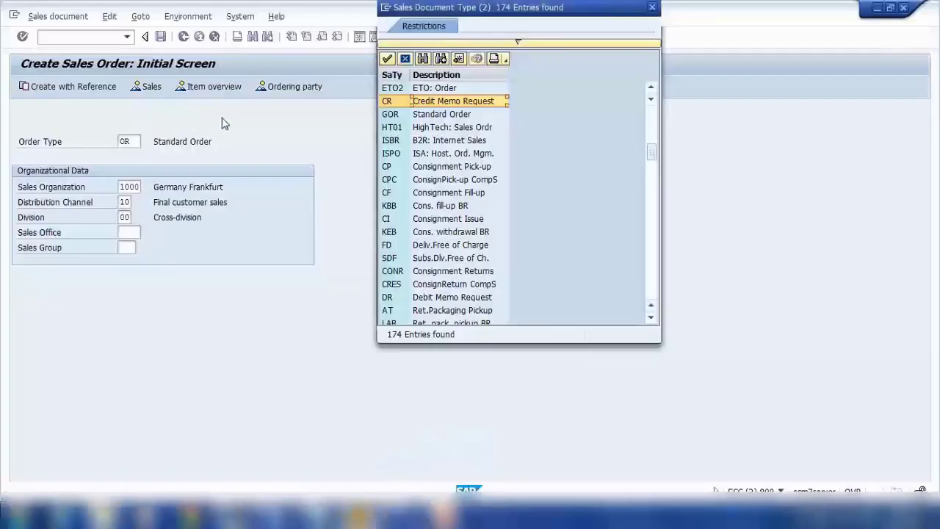
left_click(652, 9)
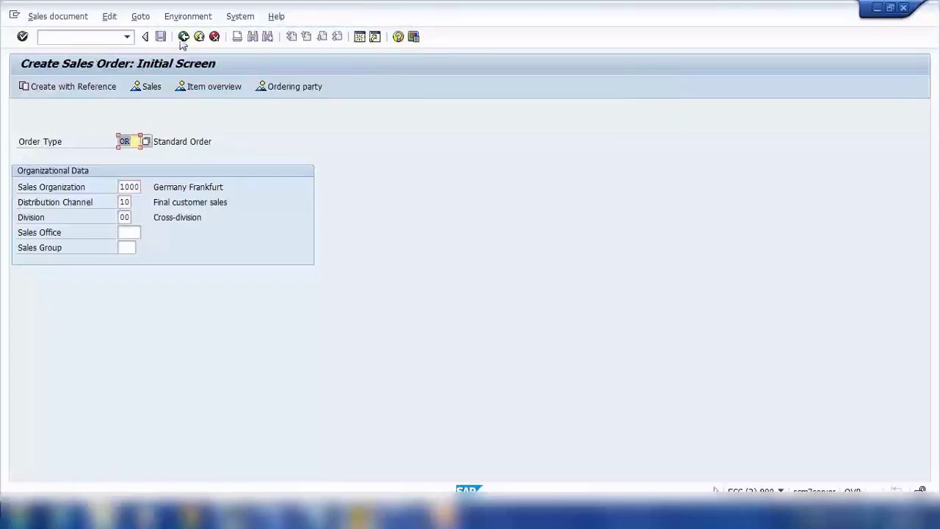
left_click(185, 40)
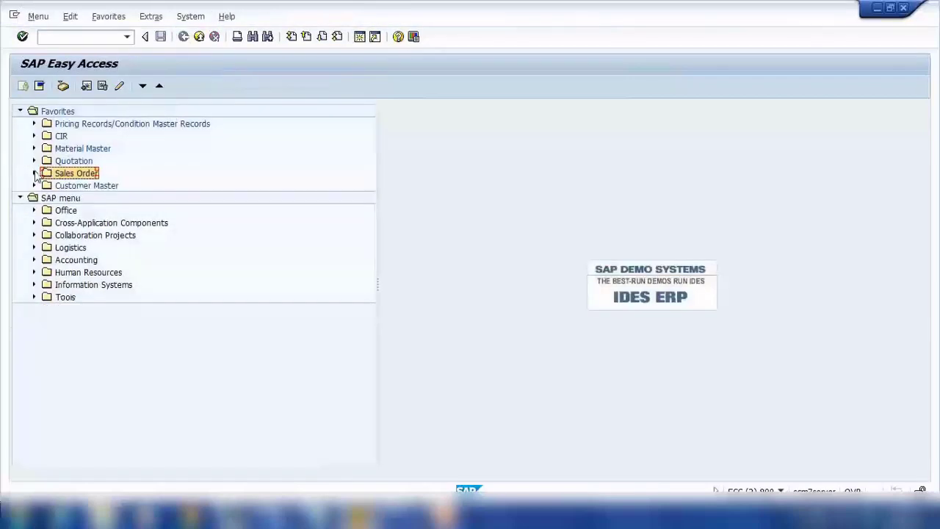
left_click(64, 38)
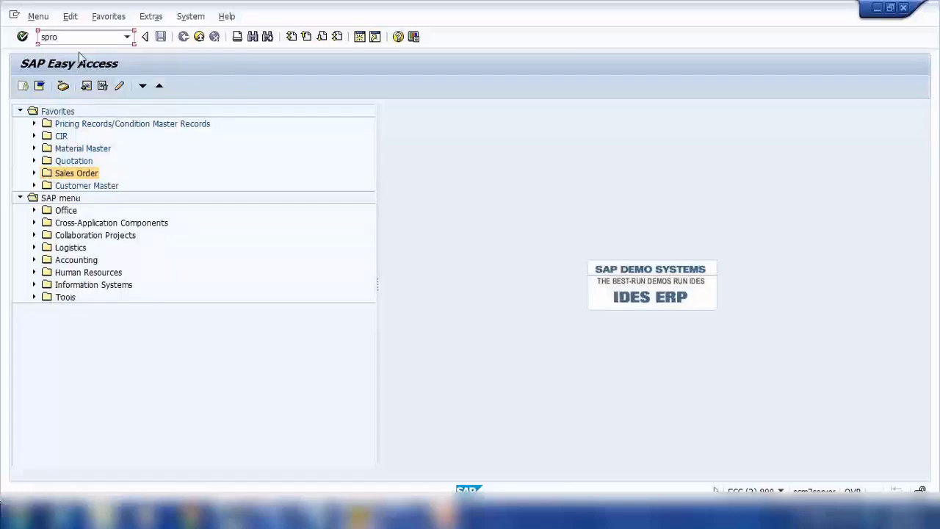
- Launch SPRO from Tools > Customizing > IMG and open the SAP Reference IMG
left_click(34, 298)
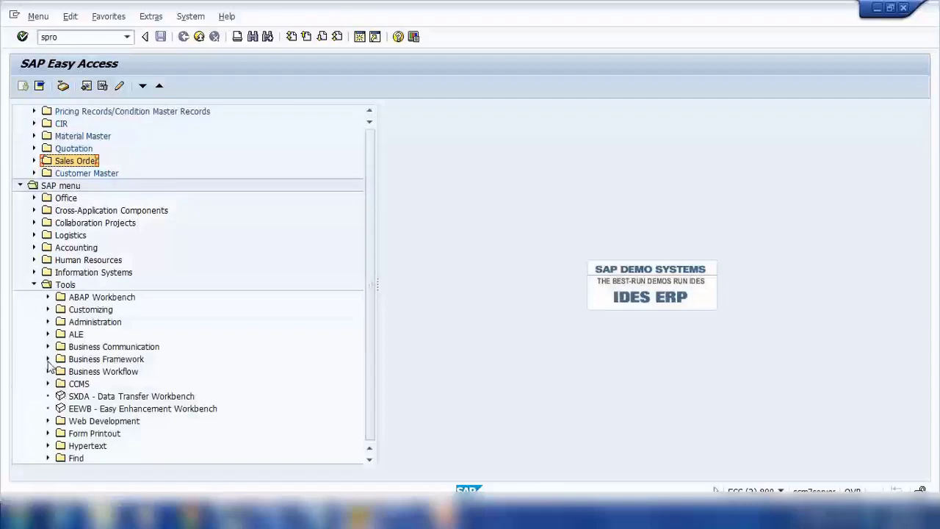
left_click(47, 311)
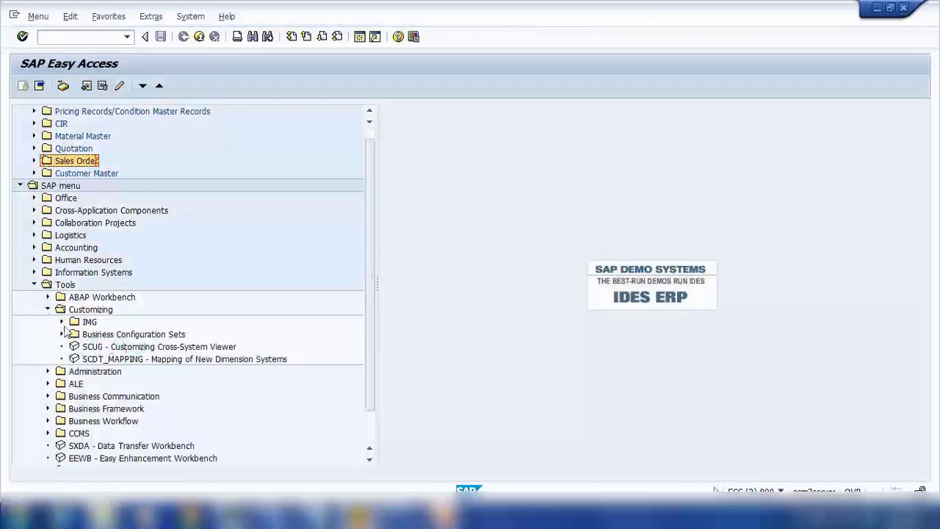
left_click(62, 322)
left_click(136, 335)
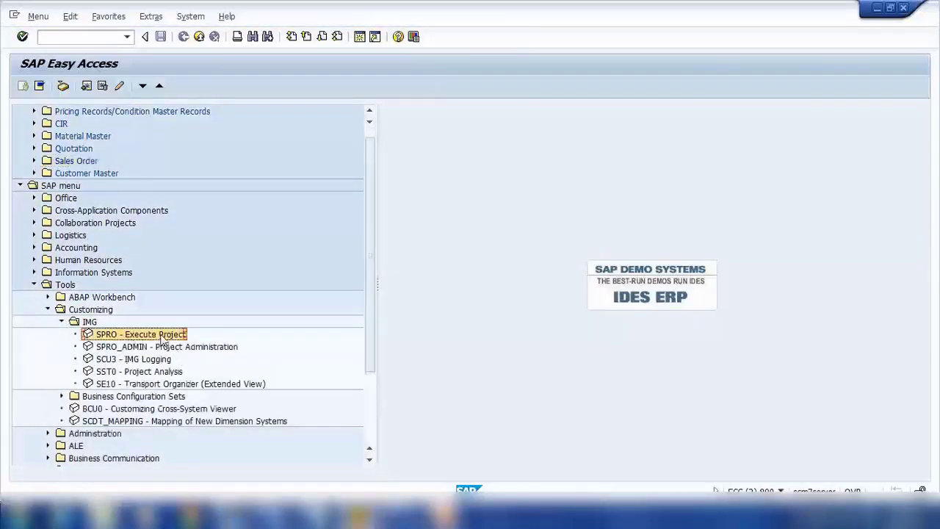
double_click(165, 335)
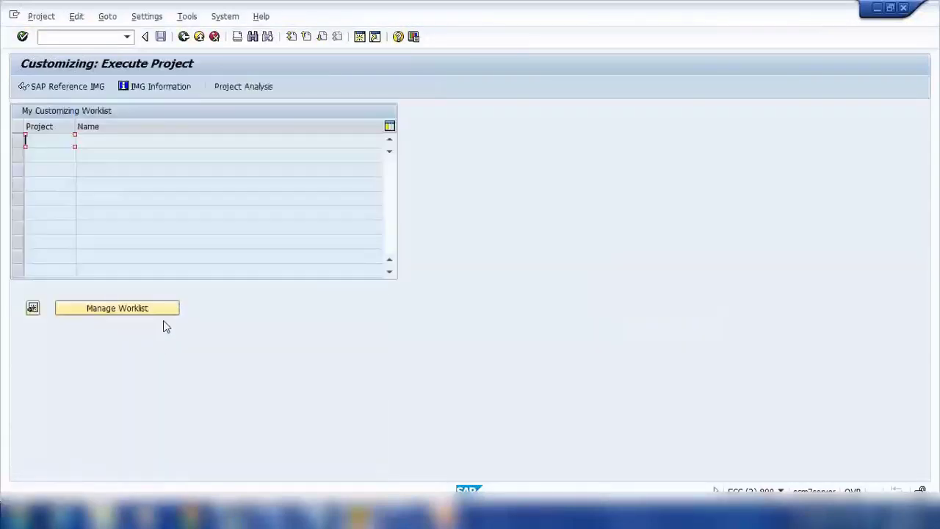
left_click(65, 88)
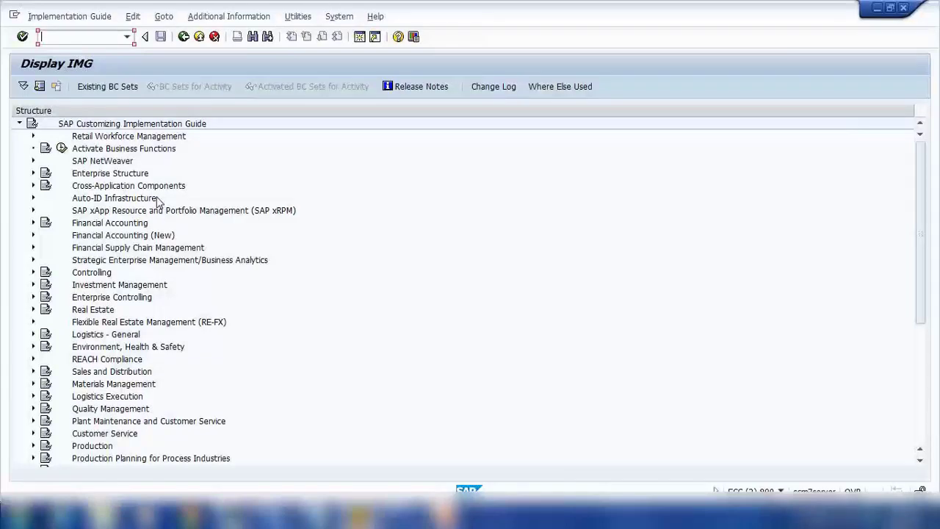
- Expand Sales and Distribution > Sales > Sales Documents > Sales Document Header and run Define Sales Document Types
left_click(33, 373)
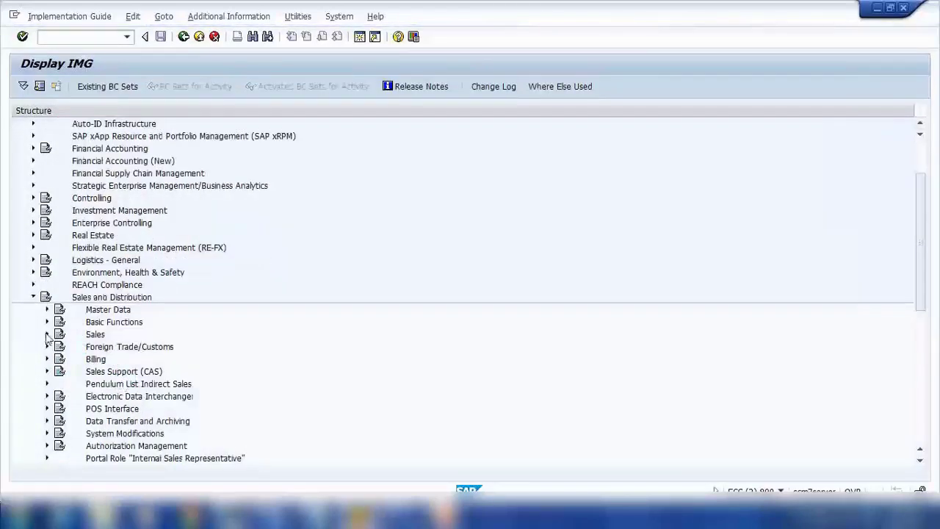
left_click(46, 335)
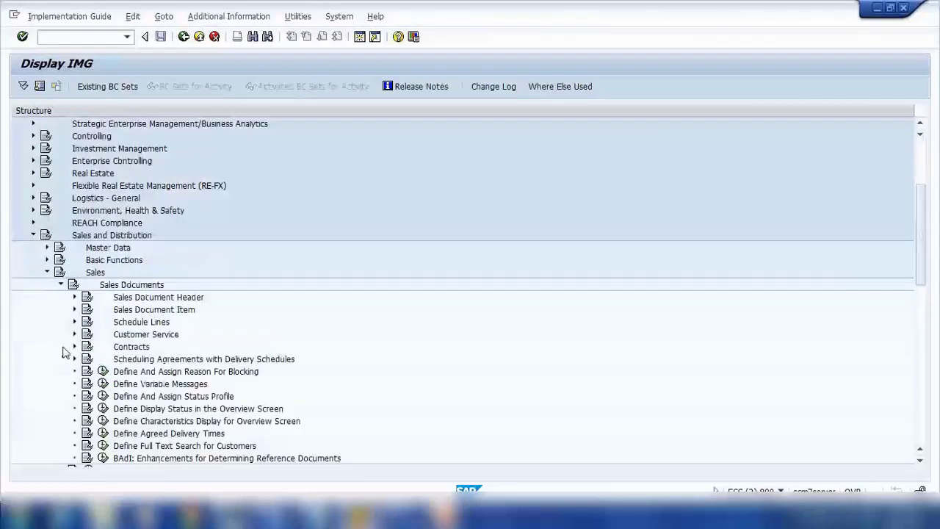
left_click(61, 346)
left_click(74, 297)
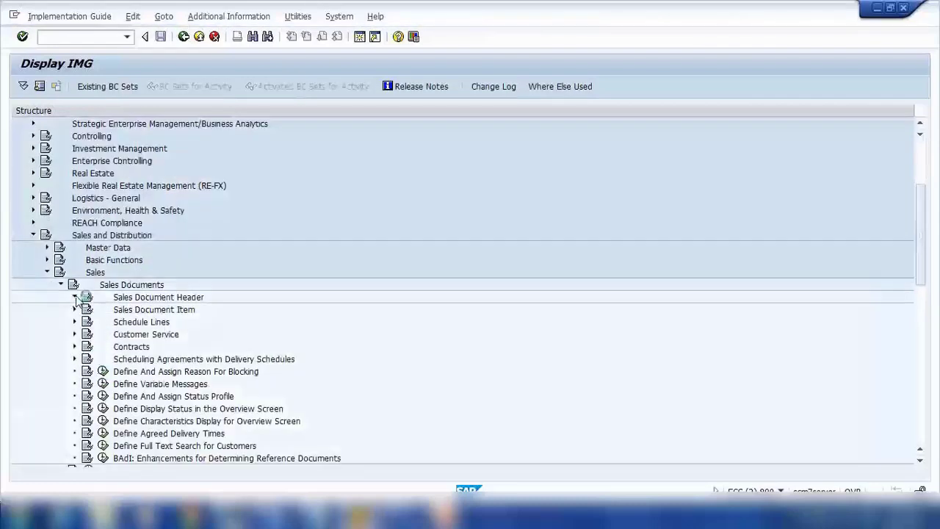
left_click(126, 310)
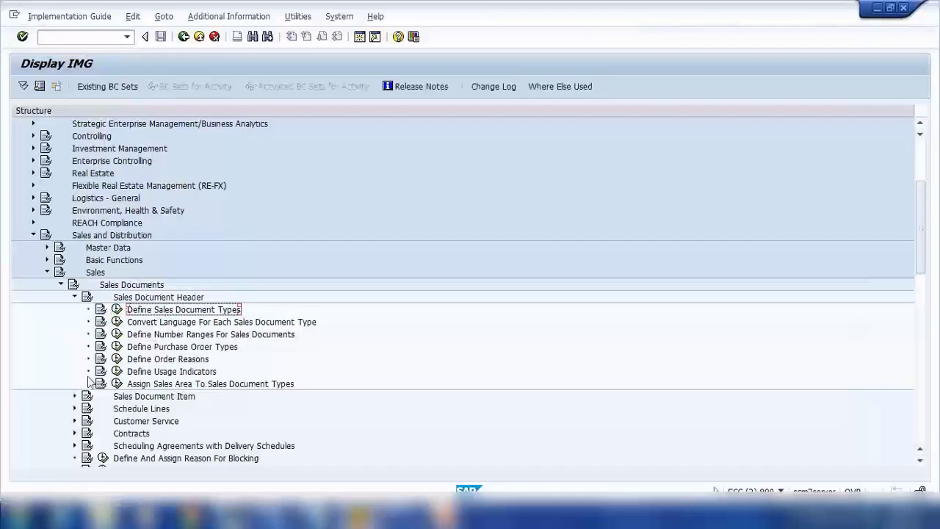
left_click(117, 309)
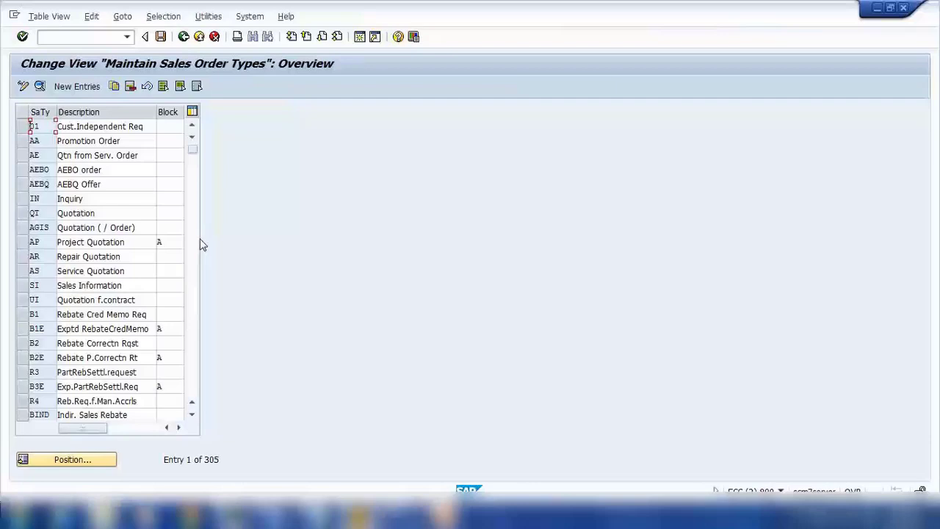
double_click(77, 213)
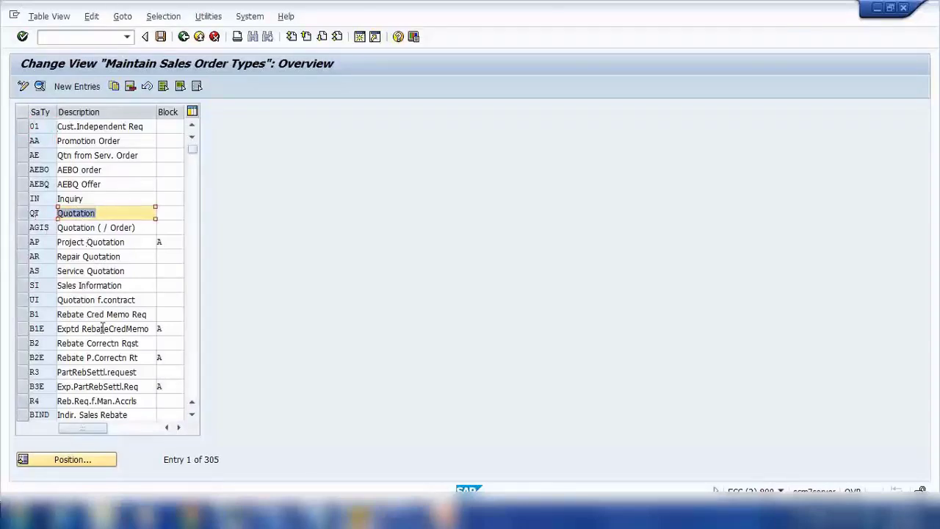
left_click(190, 385)
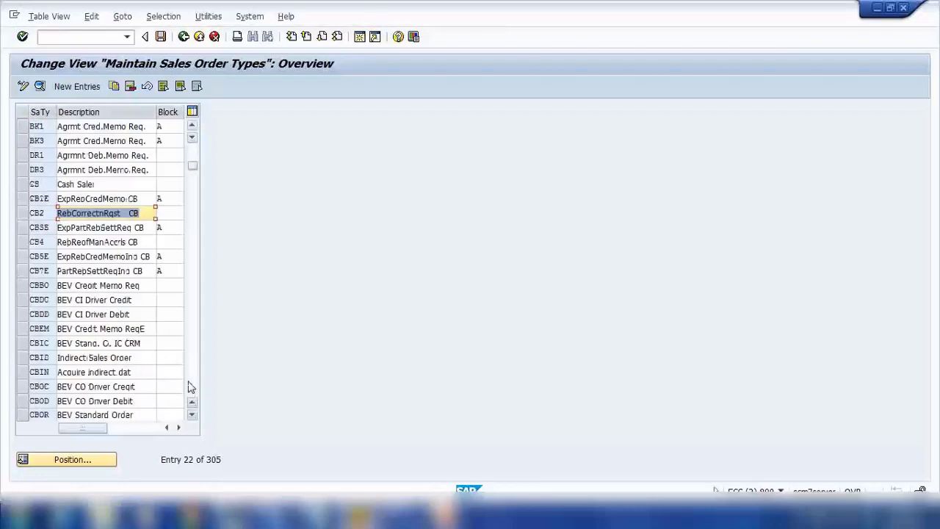
left_click(189, 385)
left_click(190, 385)
left_click(189, 385)
left_click(189, 385)
left_click(189, 385)
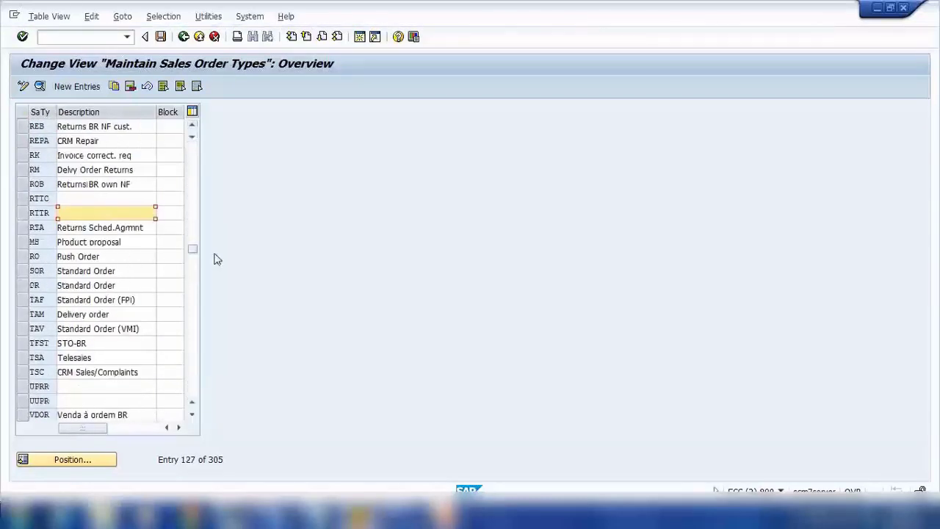
scroll(75, 193, "up", 5)
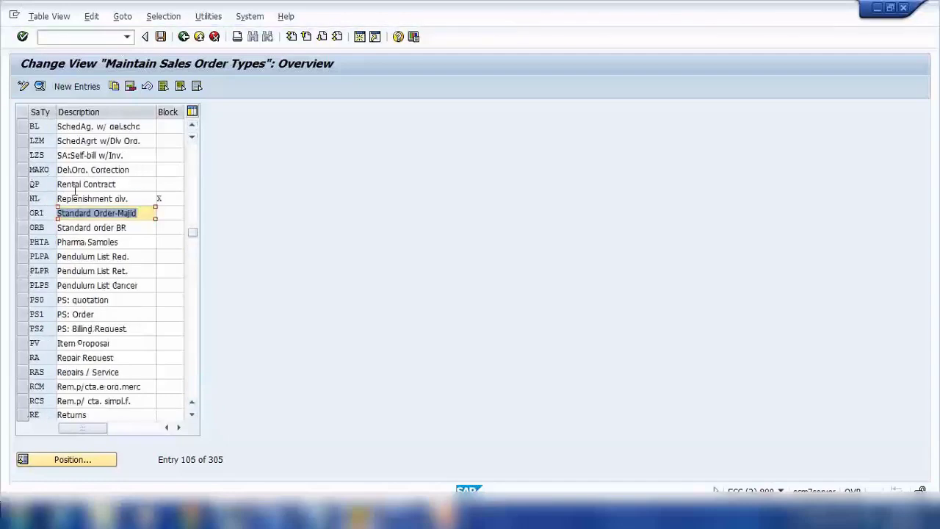
left_click(190, 160)
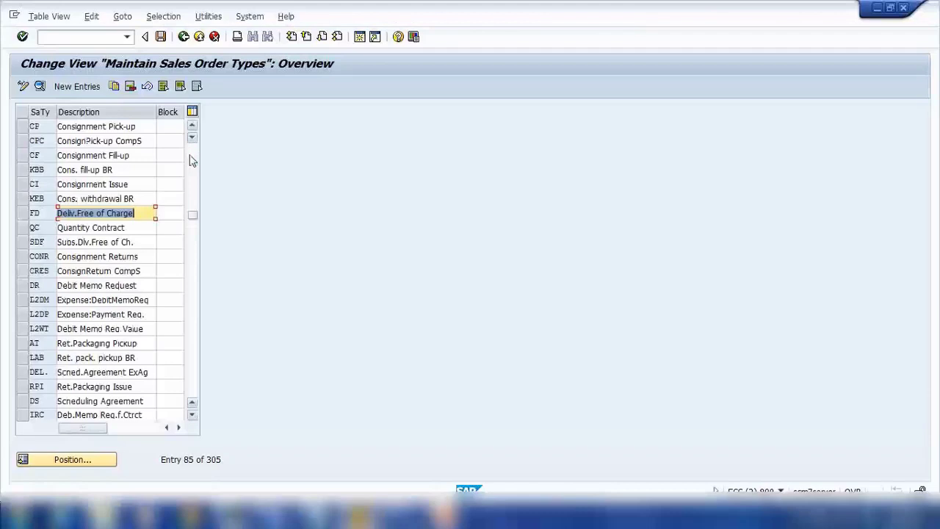
left_click(413, 36)
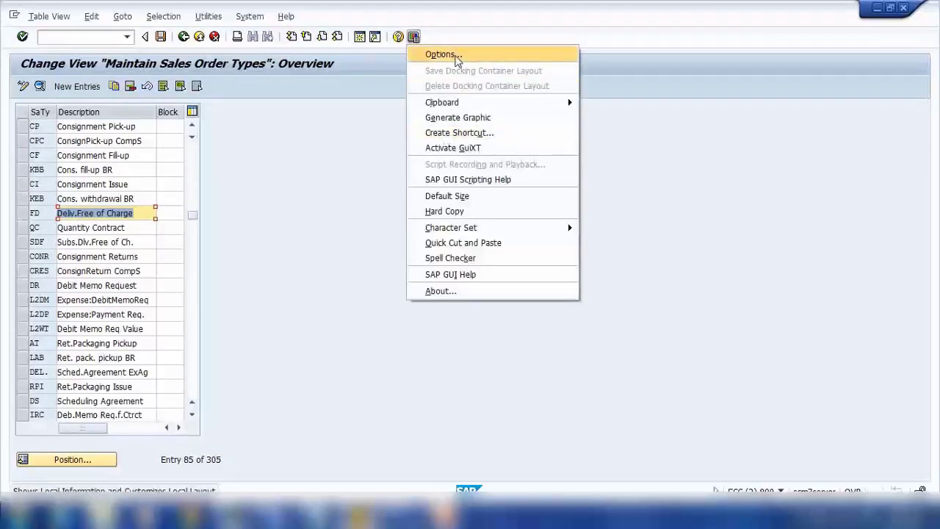
left_click(449, 53)
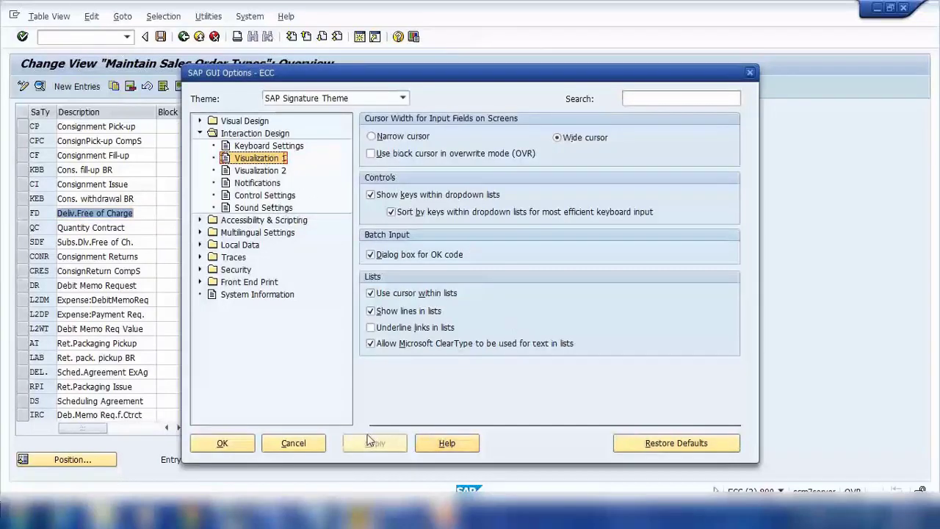
left_click(220, 443)
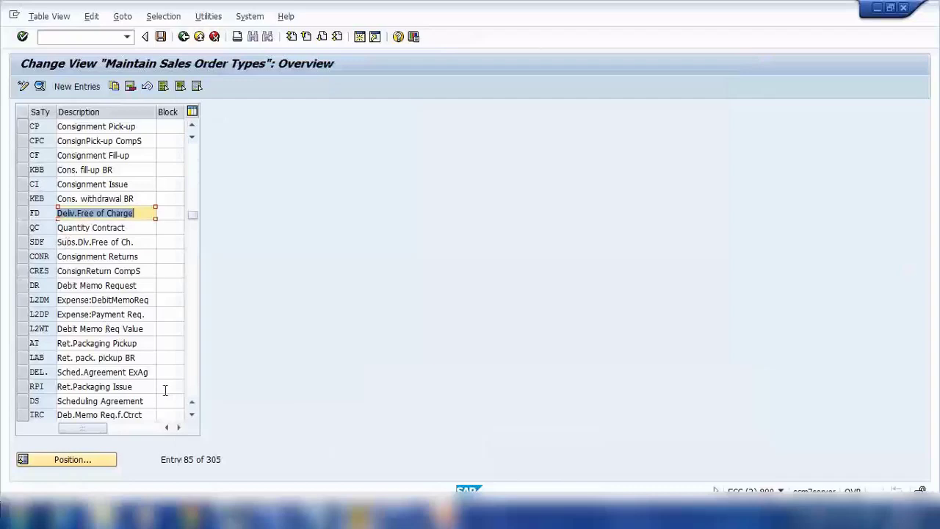
left_click(192, 415)
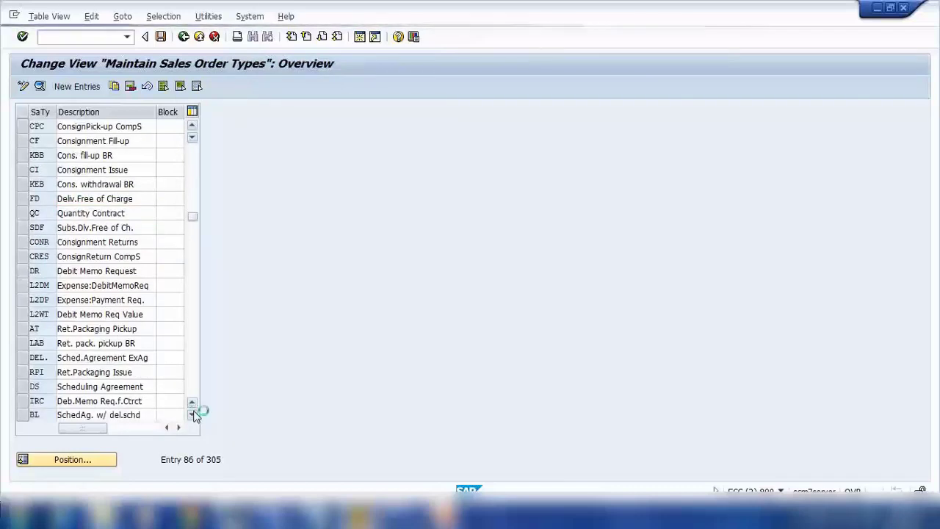
left_click(193, 415)
left_click(192, 414)
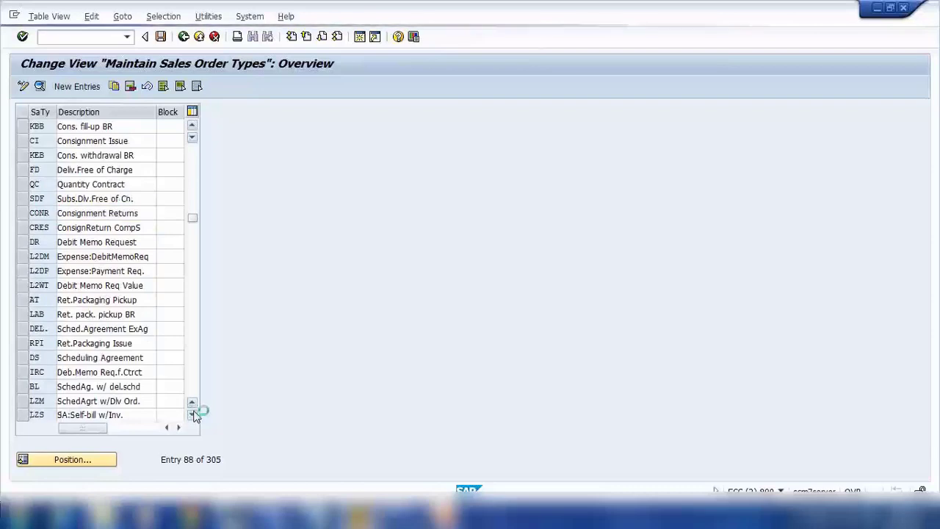
left_click(192, 414)
left_click(193, 414)
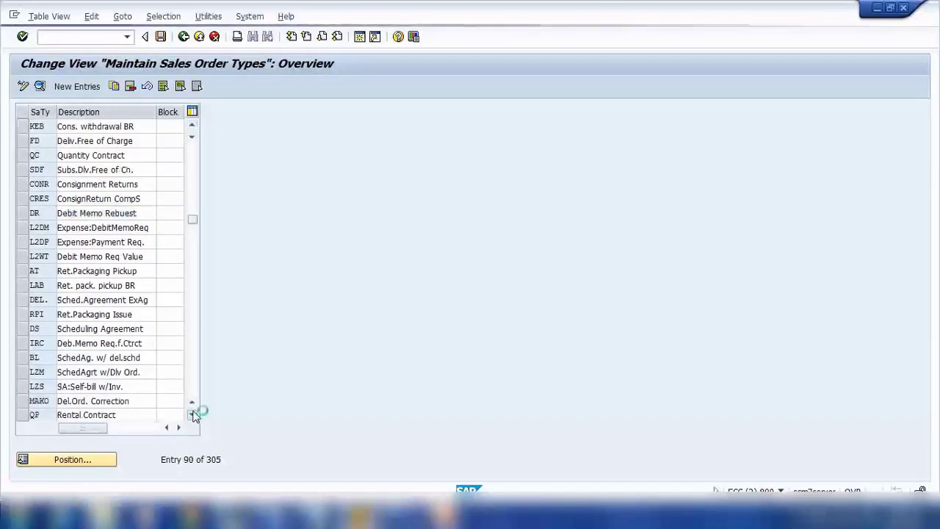
left_click(193, 414)
left_click(193, 414)
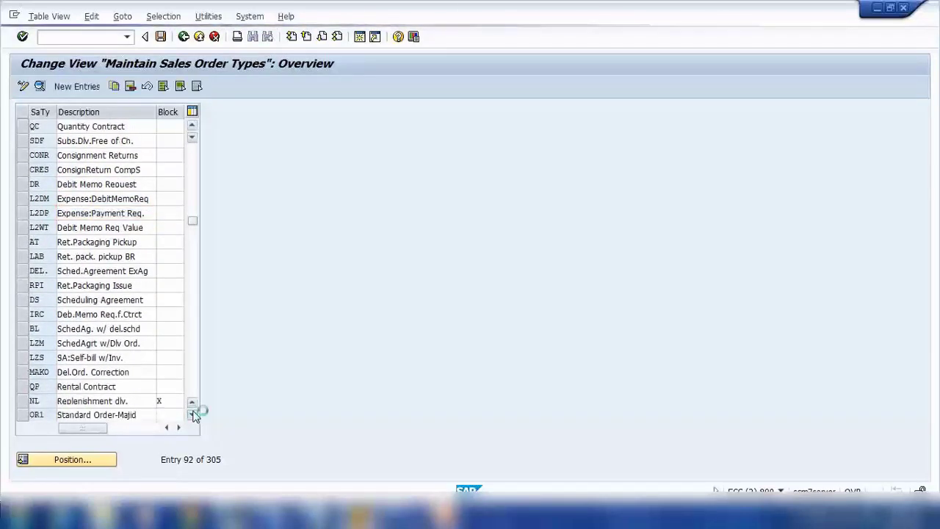
left_click(193, 414)
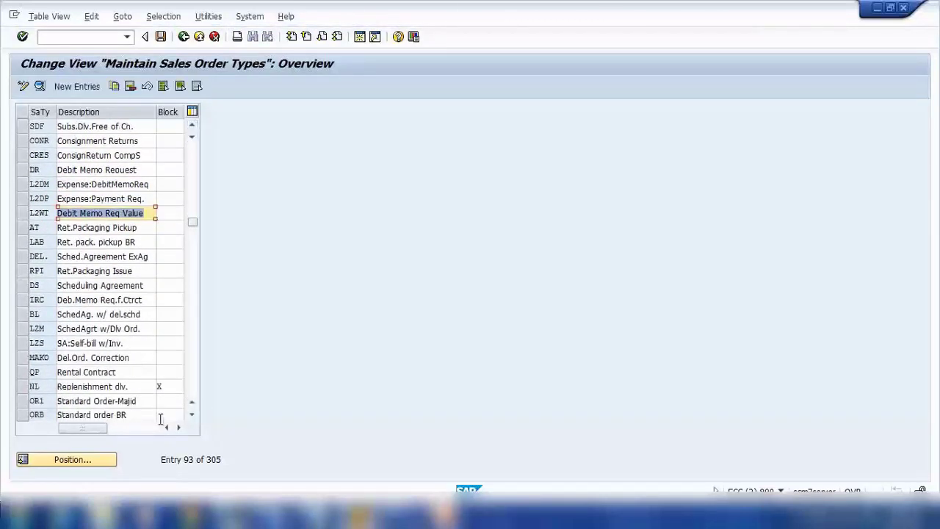
- Position the list on OR and open its details, checking number range, reference mandatory and credit group
left_click(66, 460)
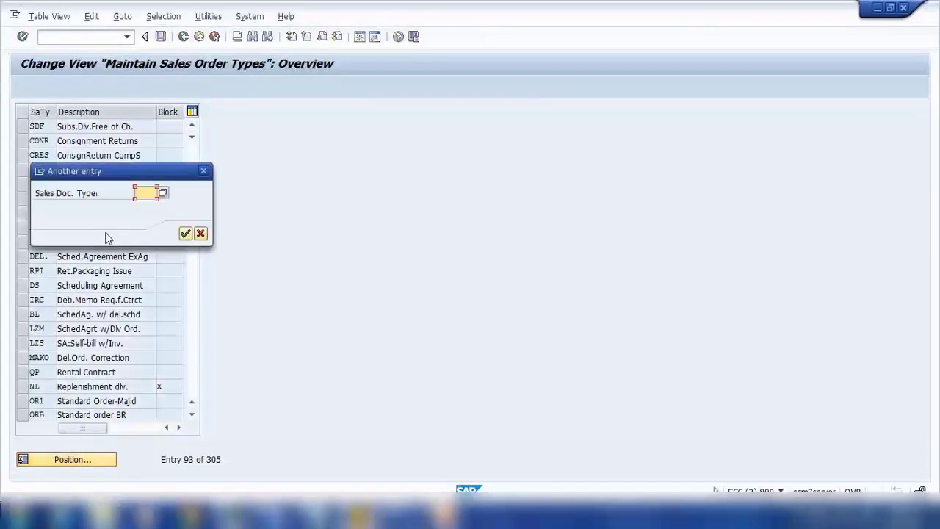
type("or")
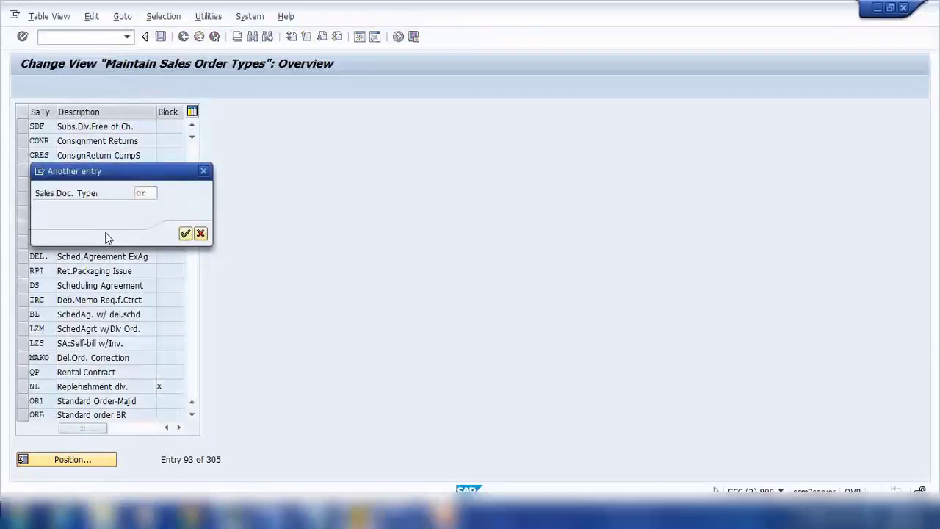
key("Return")
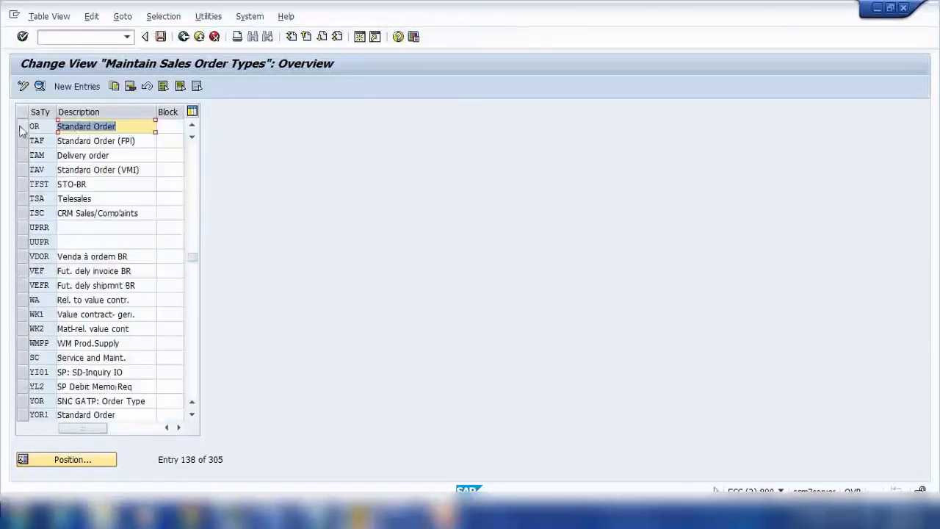
left_click(40, 85)
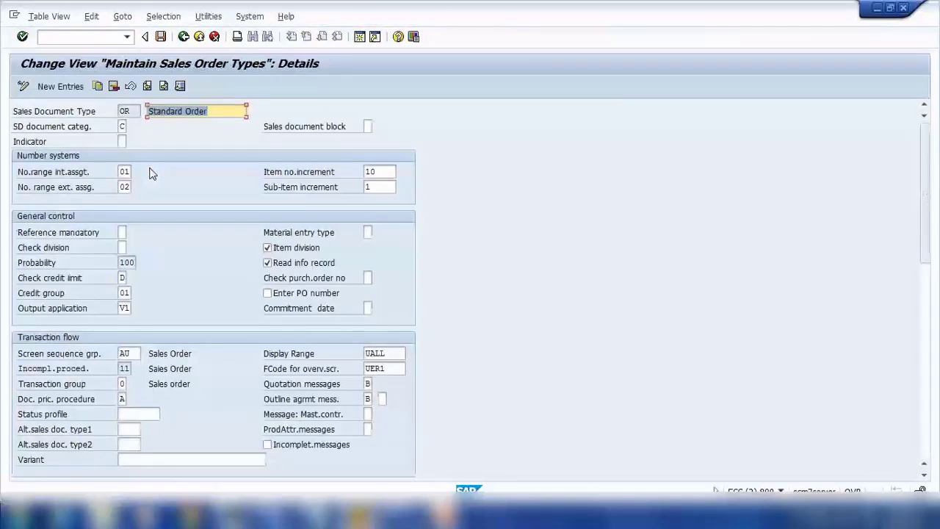
left_click(123, 171)
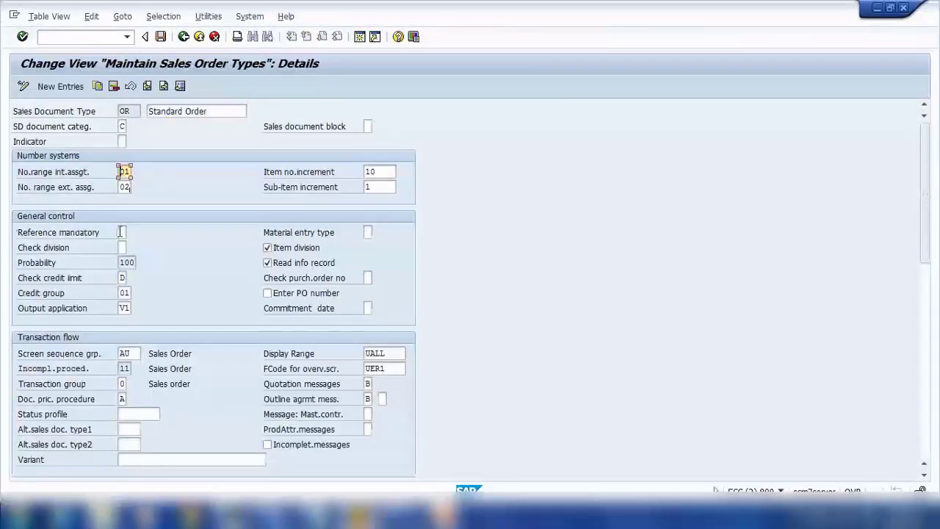
left_click(121, 232)
left_click(123, 292)
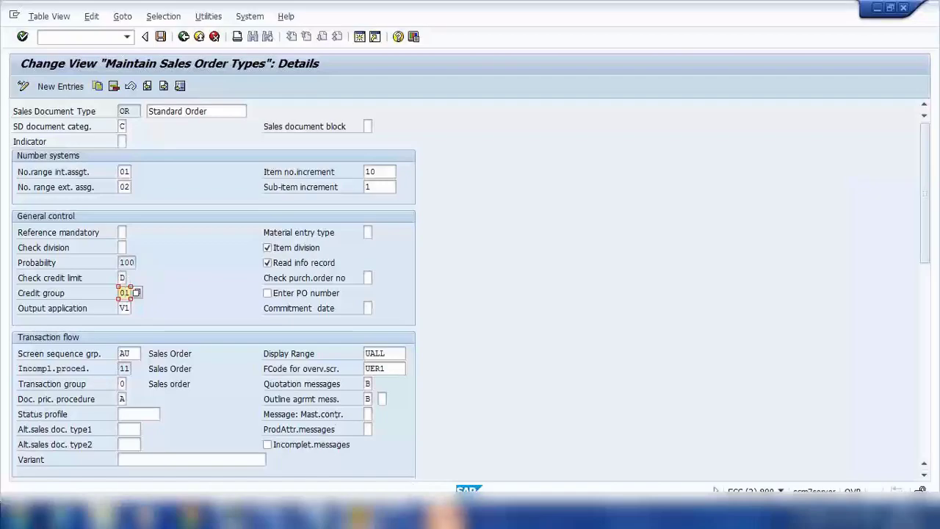
key("alt+Tab")
key("Page_Up")
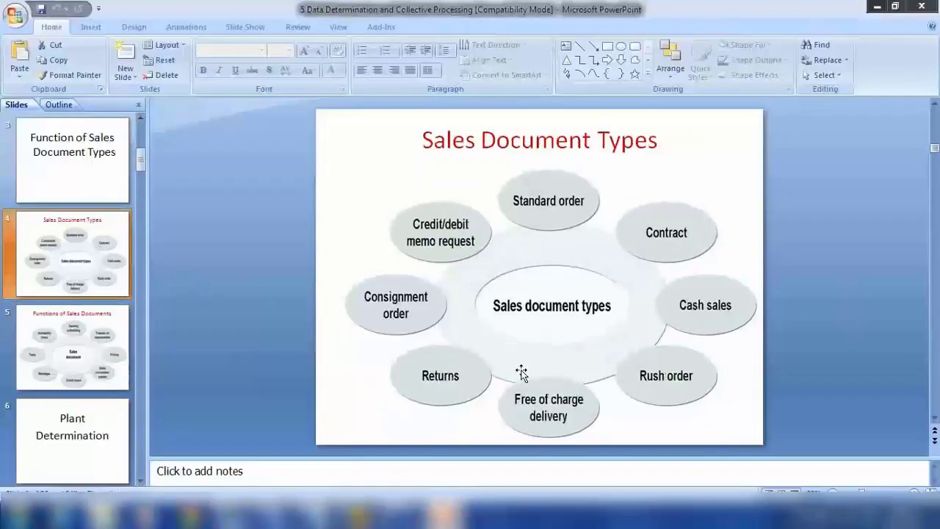
left_click(556, 417)
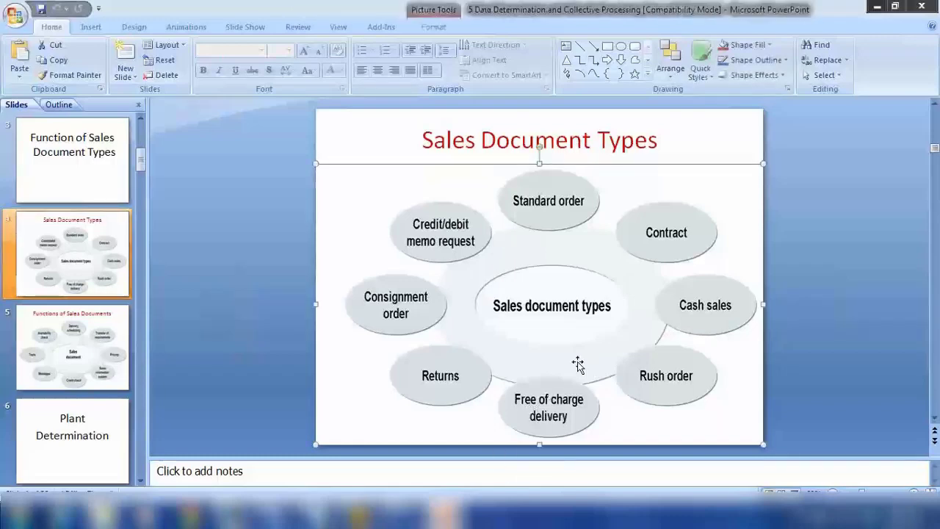
left_click(875, 7)
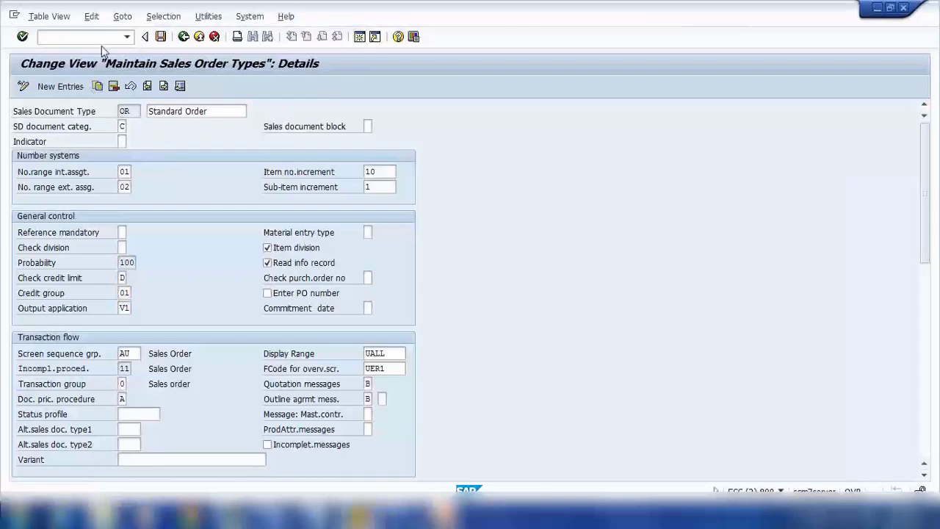
- Leave the OR settings, start VA01 and scroll through the order type list
key("shift+F3")
type("va01")
key("Return")
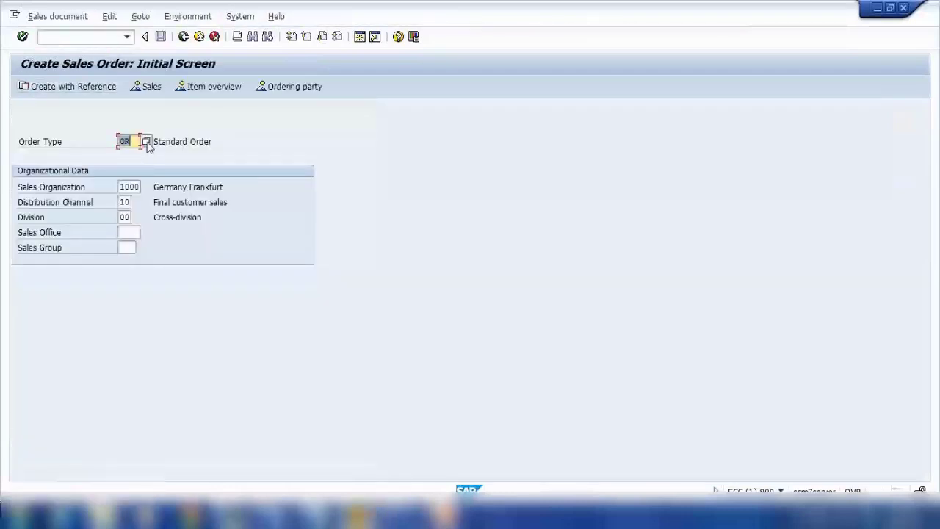
left_click(121, 208)
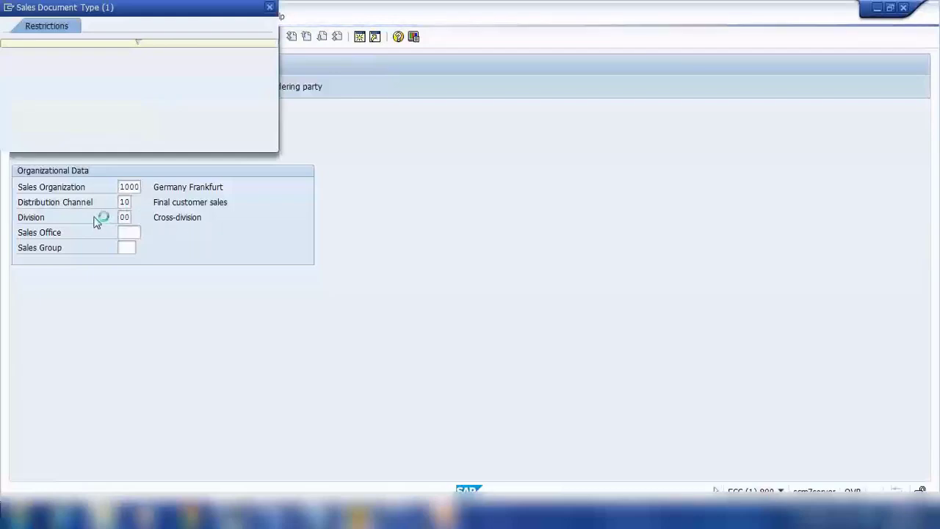
scroll(95, 221, "down", 15)
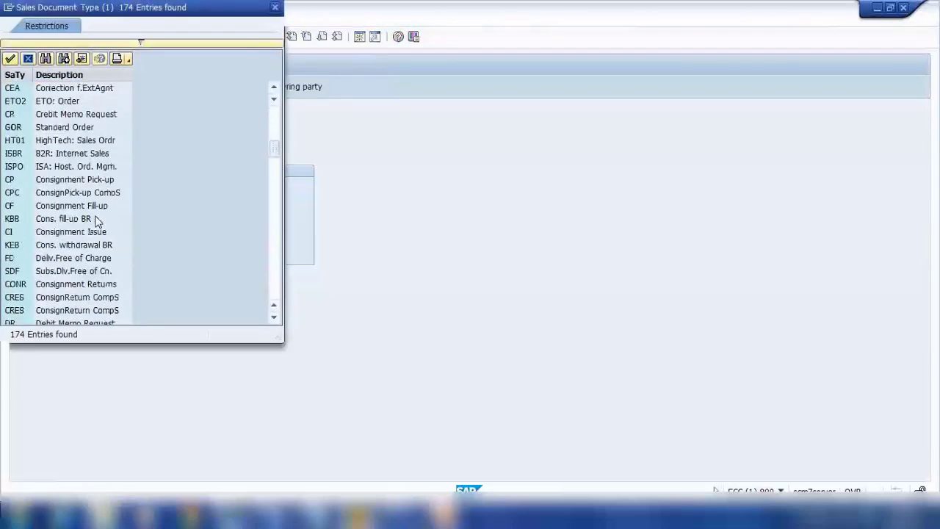
scroll(99, 221, "down", 7)
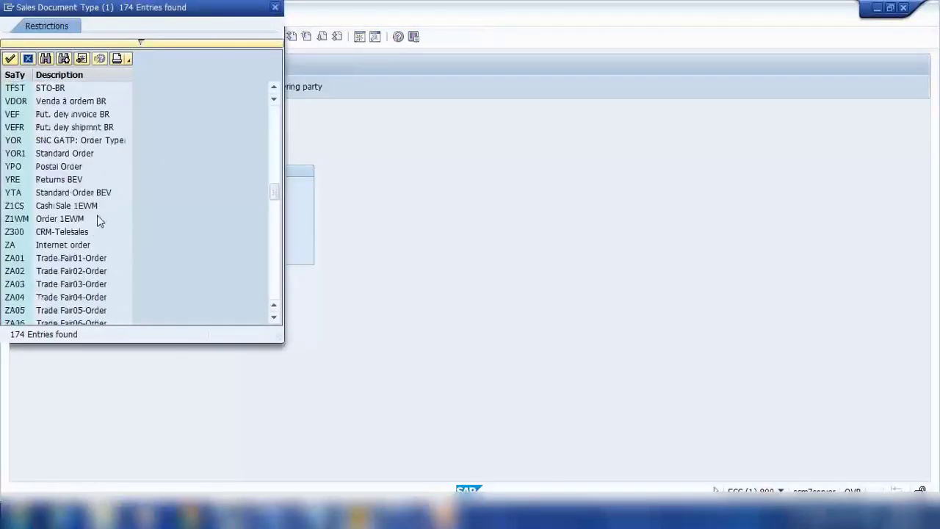
scroll(99, 220, "up", 6)
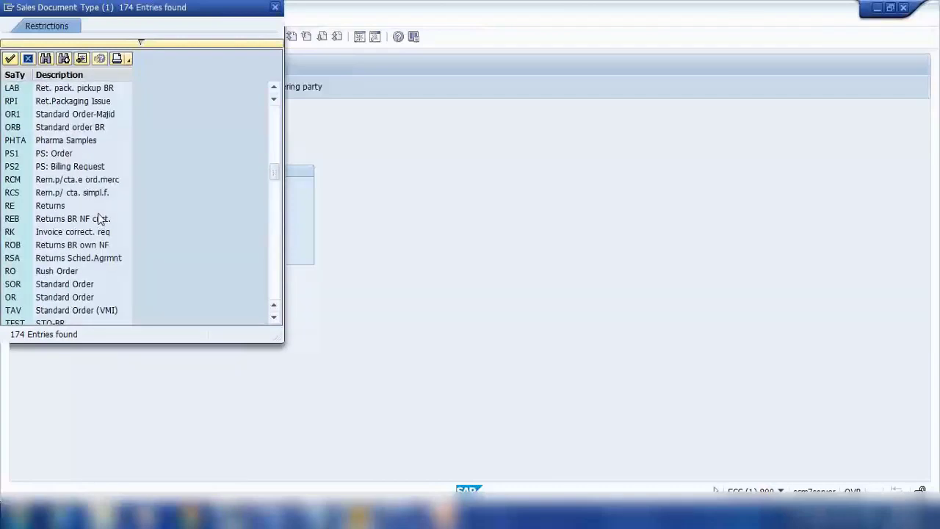
scroll(99, 151, "up", 20)
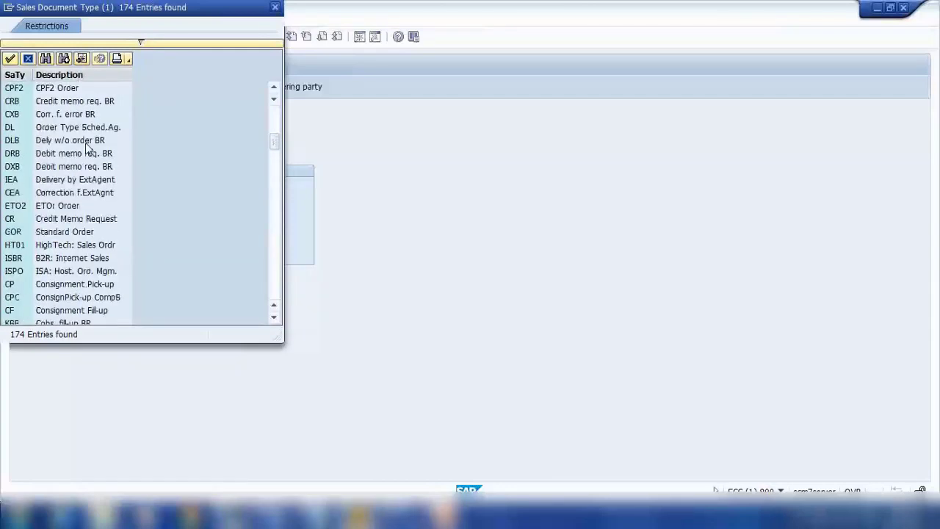
scroll(88, 147, "down", 2)
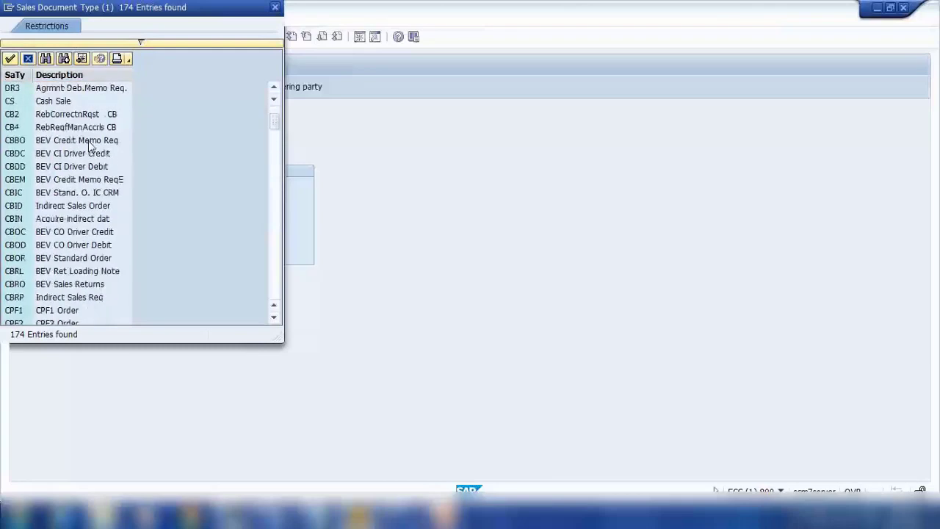
- Search the order type list for 'fre' and pick FD Deliv.Free of Charge
left_click(64, 59)
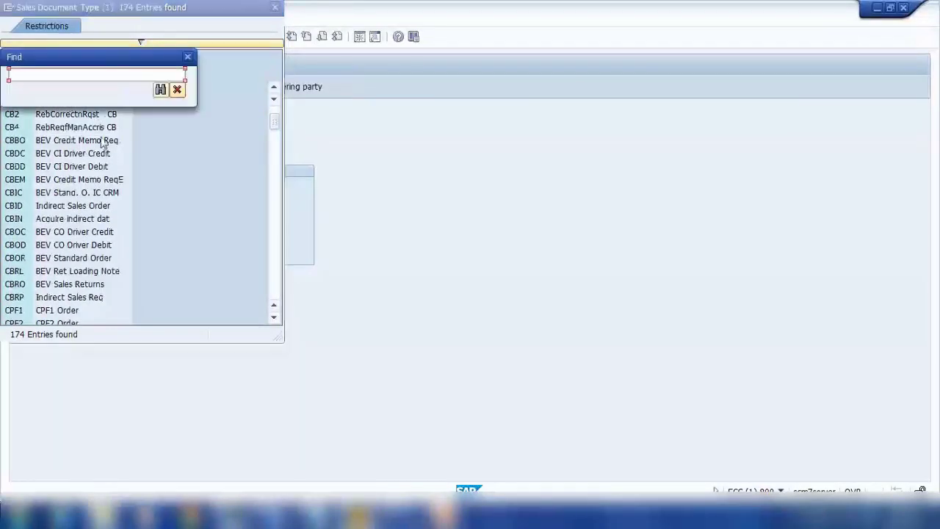
type("fre")
key("Return")
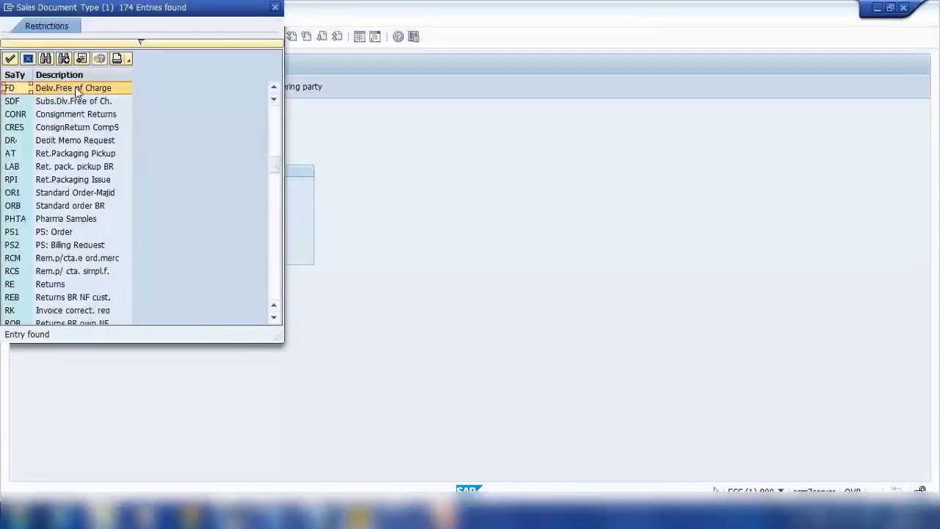
key("Escape")
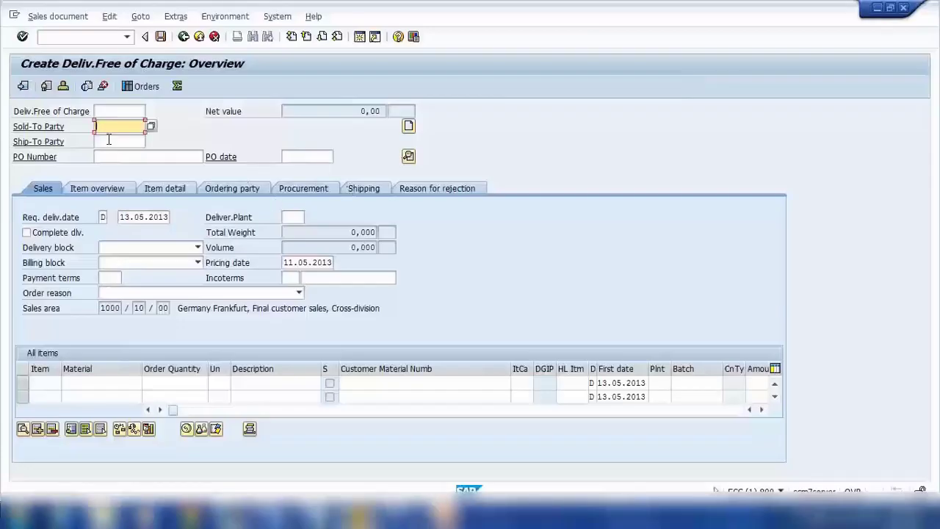
- Enter the sold-to party and an item of 100 PC of P-109, accepting the delivery proposal
left_click(109, 138)
left_click(118, 383)
left_click(118, 395)
left_click(167, 383)
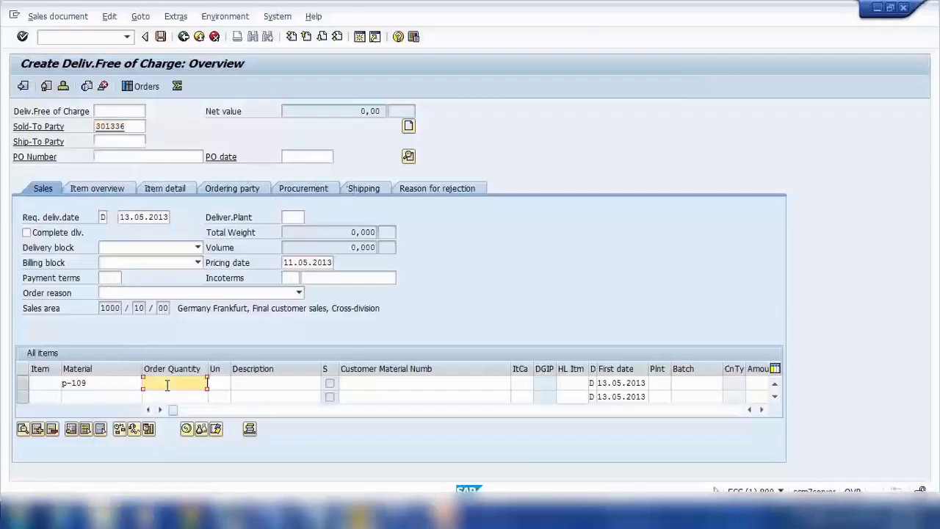
type("100")
key("Return")
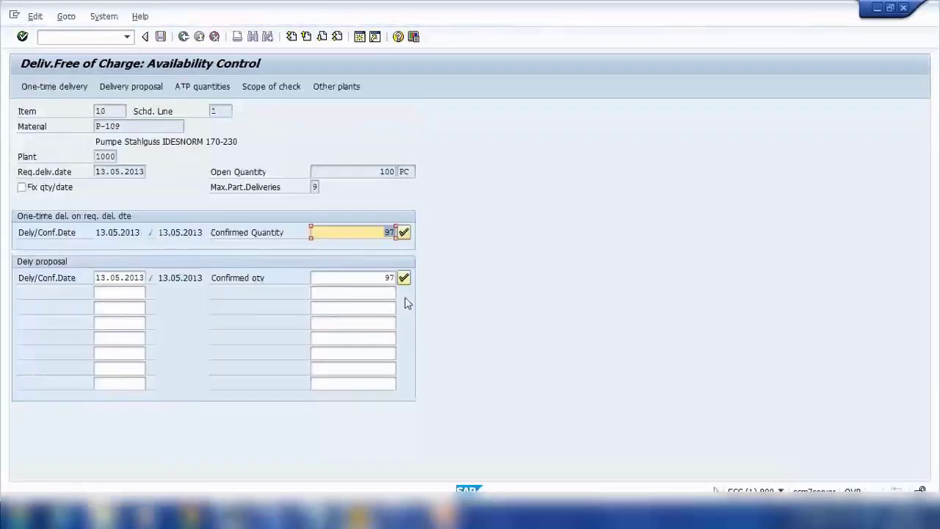
left_click(404, 277)
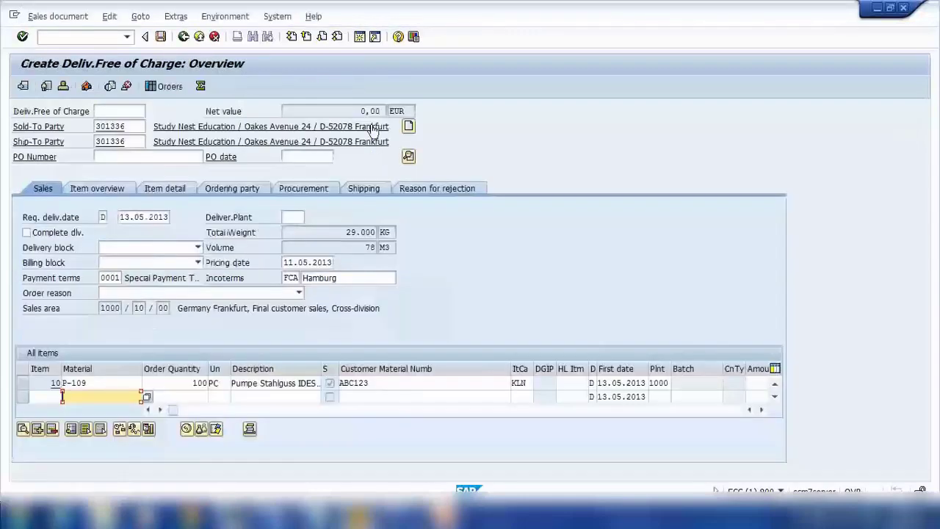
- Check and highlight the order's 0,00 EUR net value, then bring the PowerPoint slide forward
left_click(365, 111)
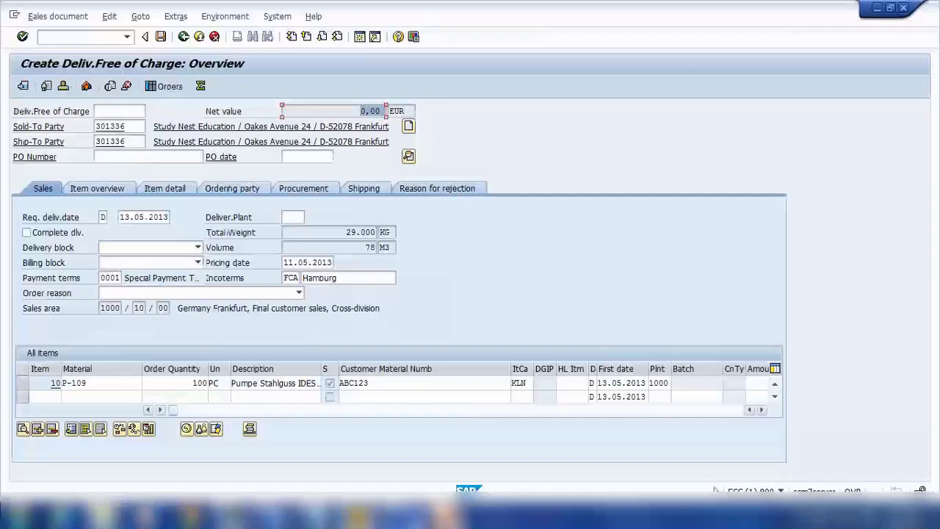
key("alt+Tab")
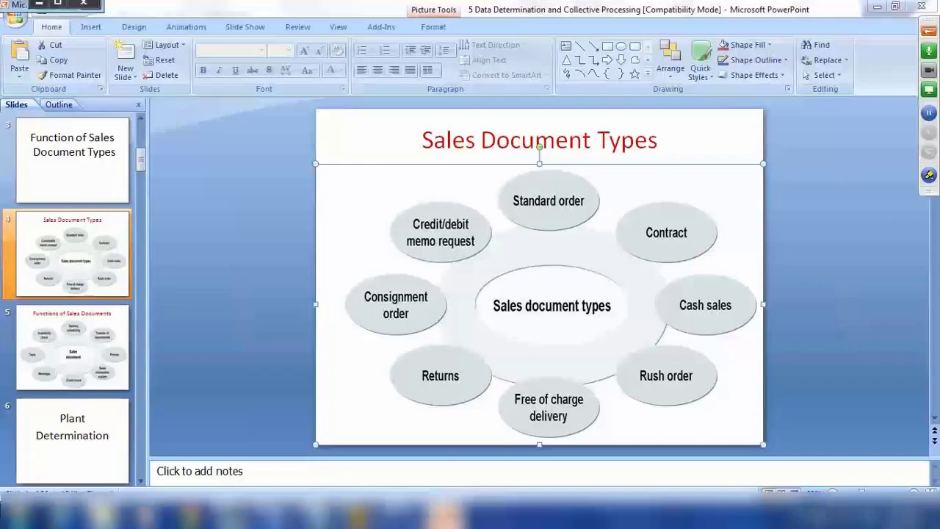
key("alt+Tab")
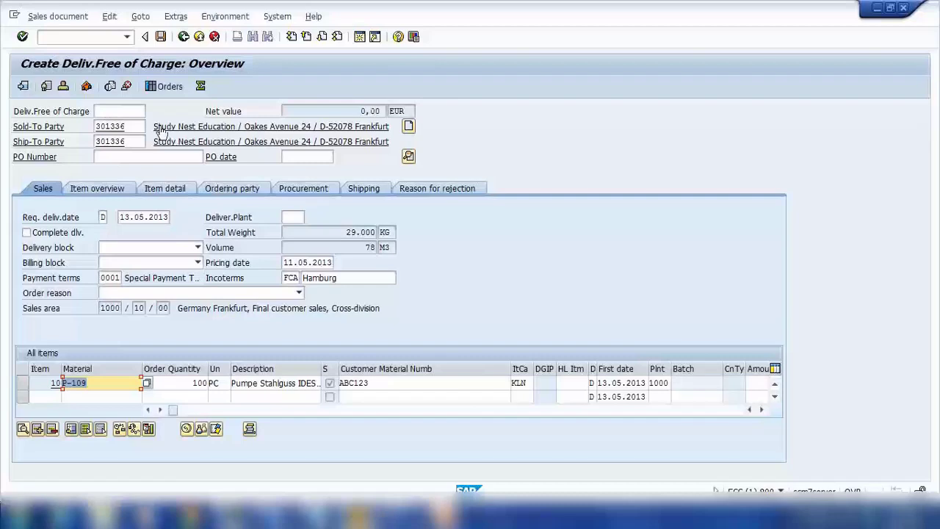
left_click_drag(352, 112, 444, 114)
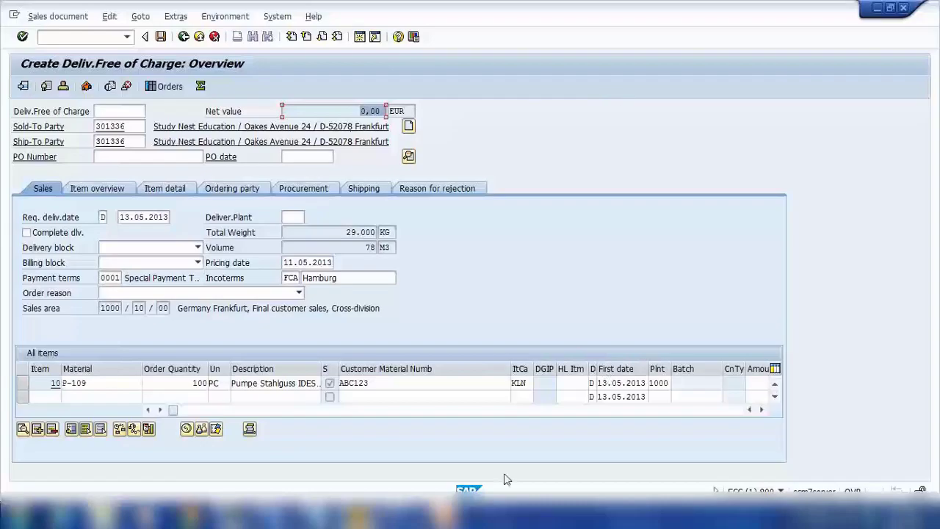
left_click(456, 514)
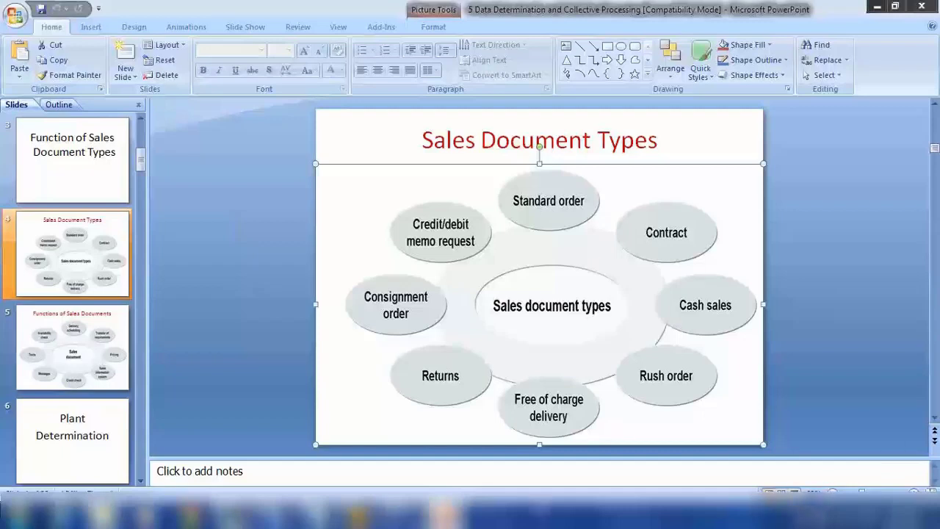
- Scroll through the OR Standard Order settings again, then return to the overview and page up
mouse_move(360, 514)
left_click(358, 444)
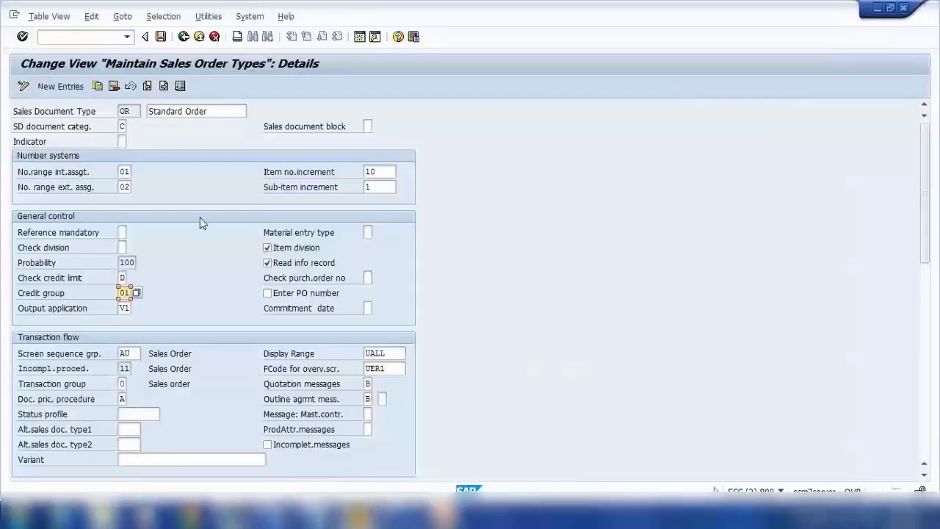
scroll(162, 208, "down", 1)
scroll(149, 136, "up", 1)
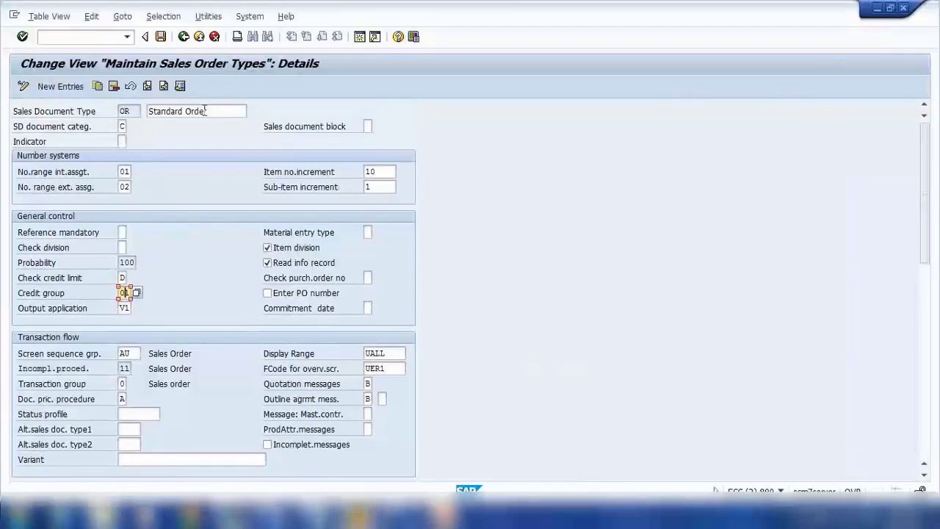
left_click(216, 112)
scroll(186, 274, "down", 5)
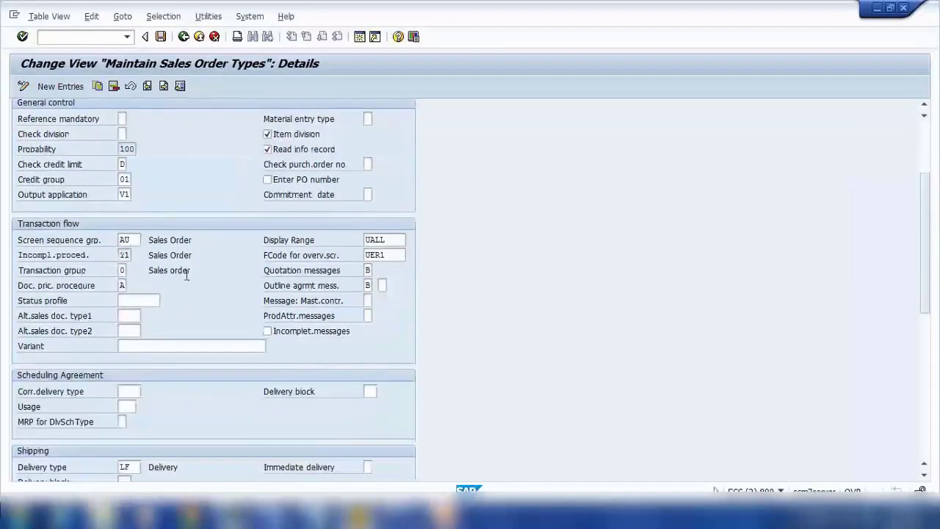
scroll(189, 277, "down", 3)
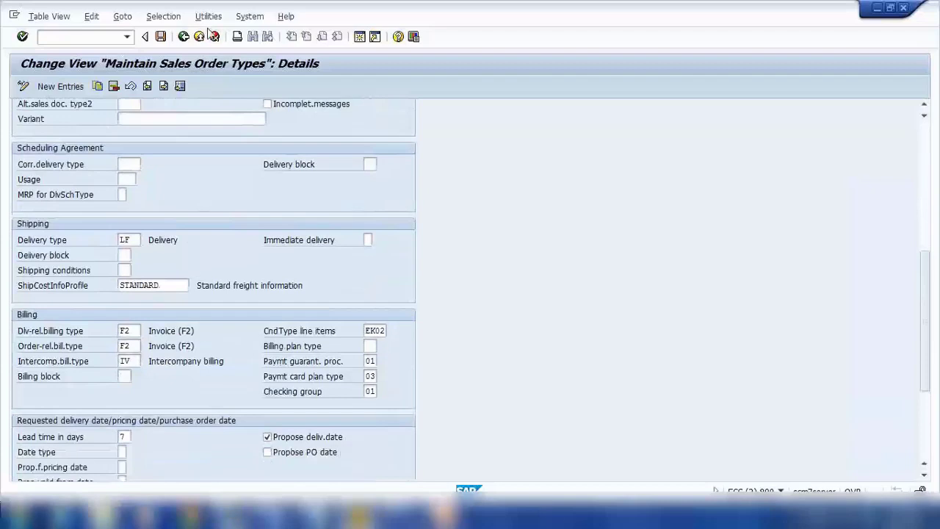
left_click(182, 41)
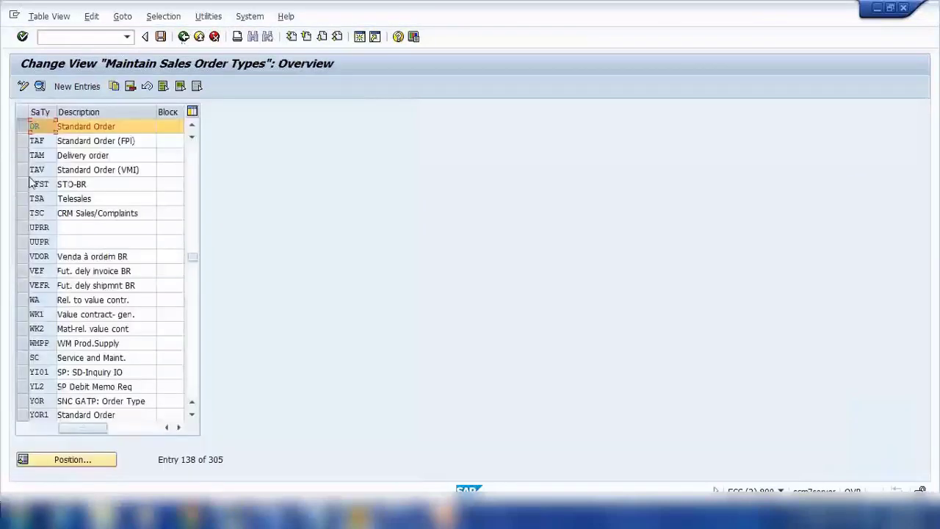
left_click(193, 158)
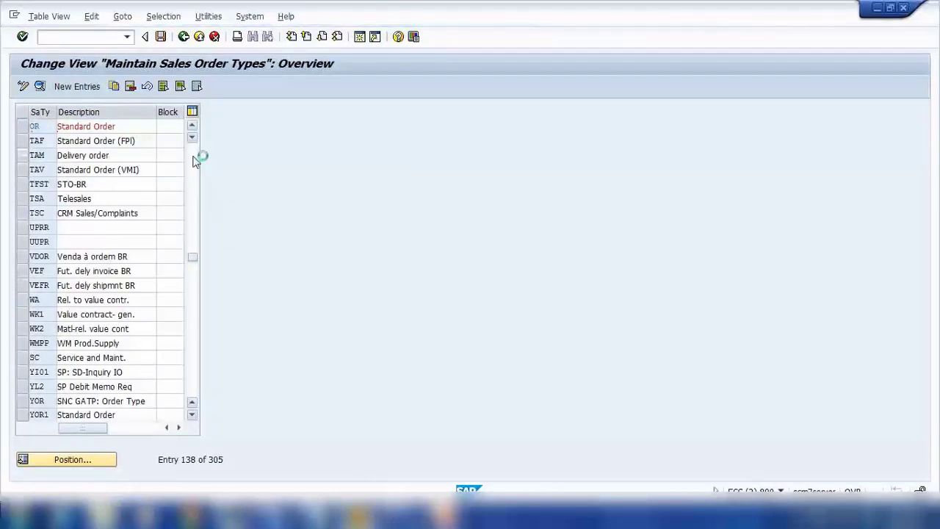
left_click(193, 162)
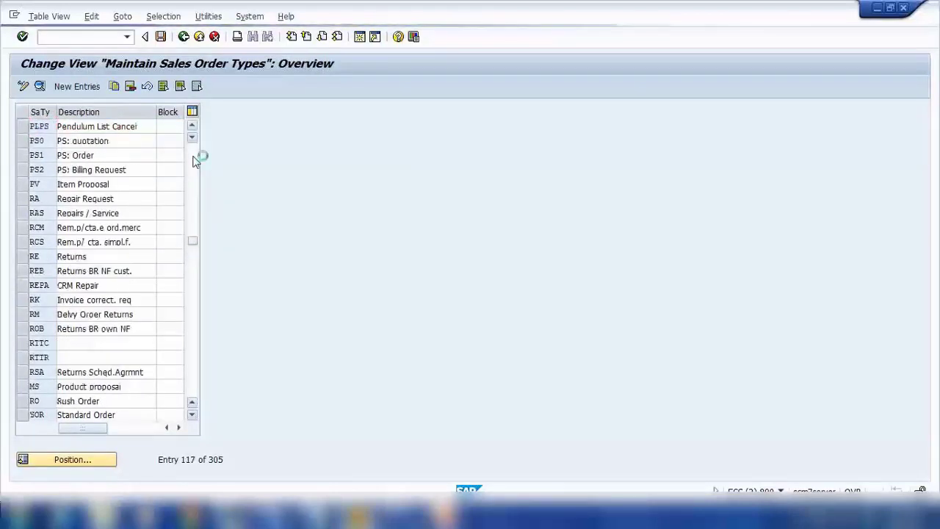
- Page up the list to QT Quotation and review its details
left_click(194, 161)
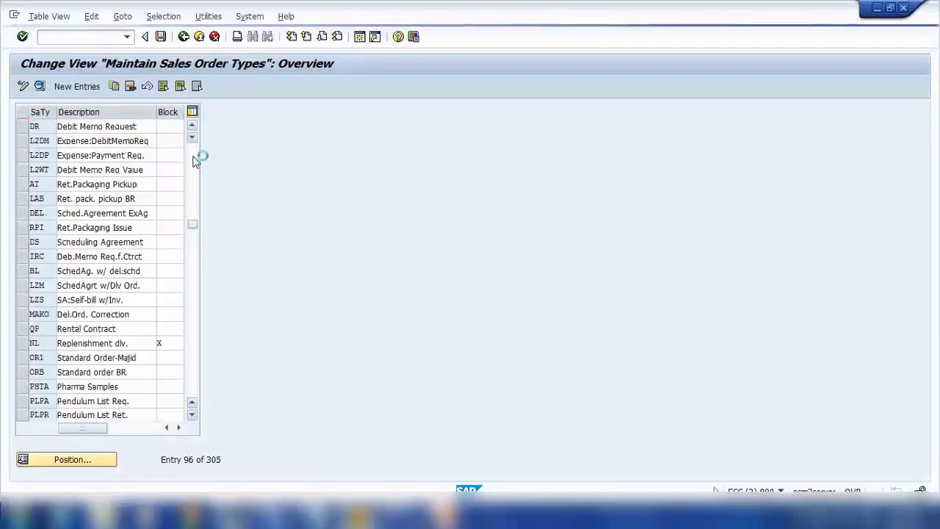
left_click(194, 162)
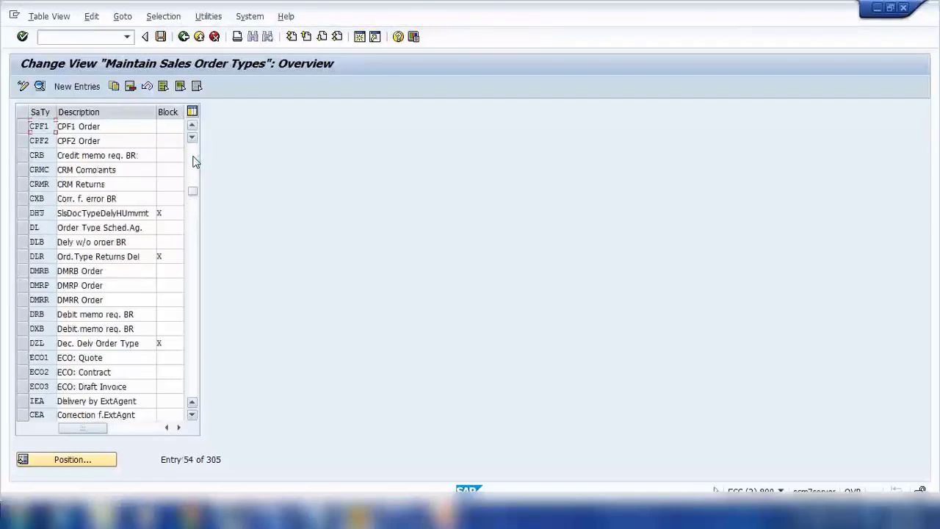
left_click(194, 161)
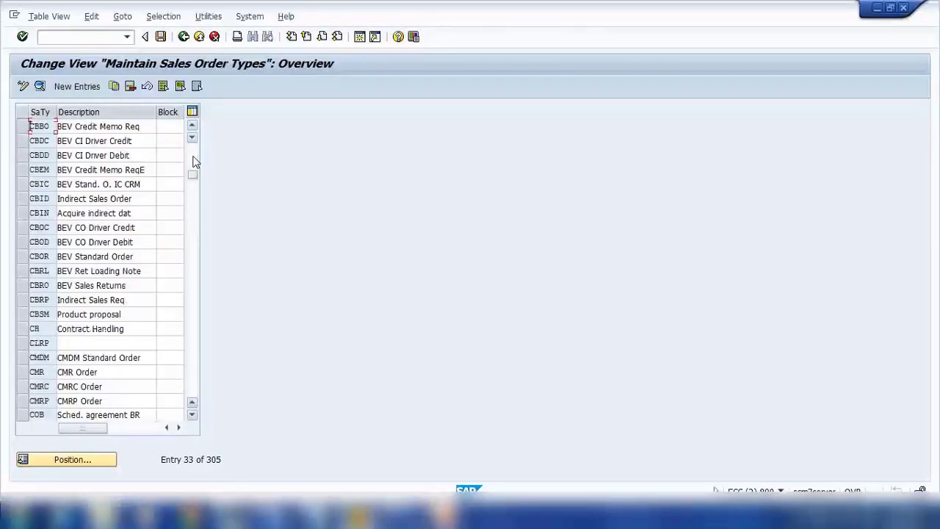
left_click(194, 161)
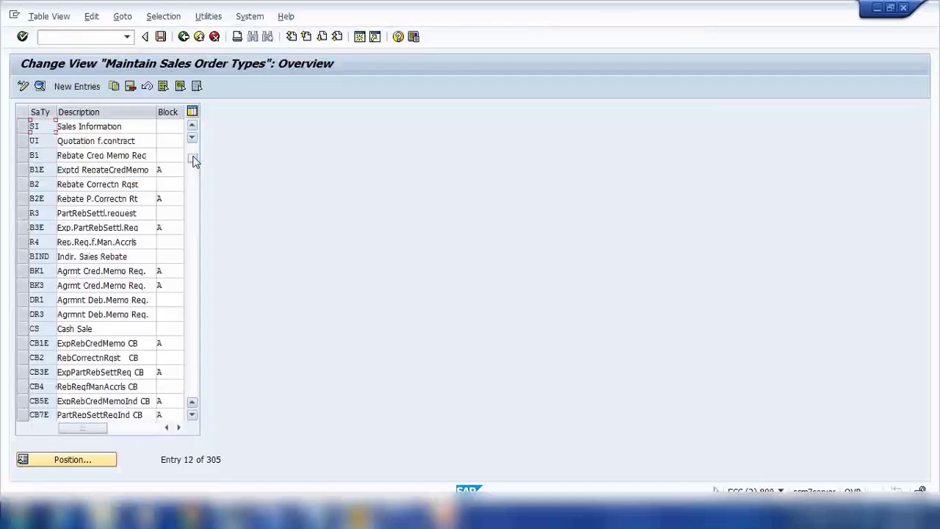
left_click(192, 126)
left_click(192, 127)
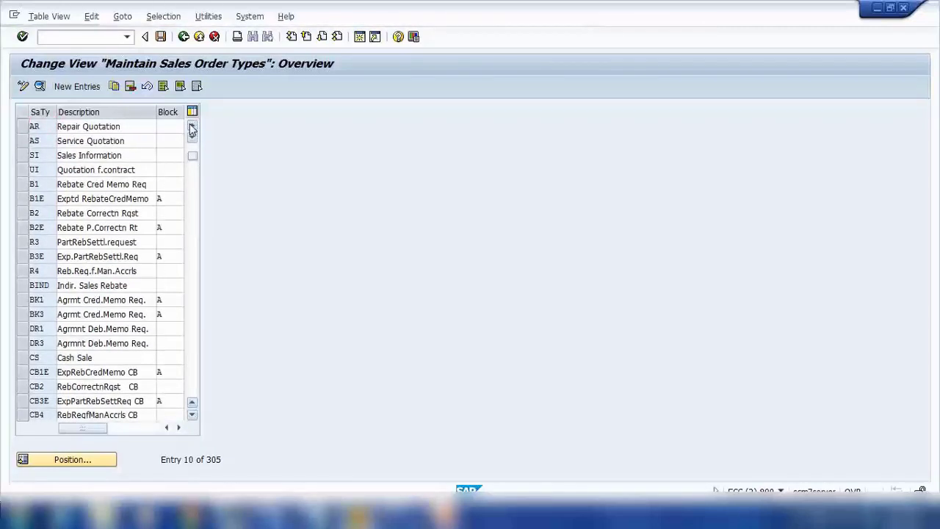
left_click(191, 127)
left_click(192, 127)
left_click(191, 127)
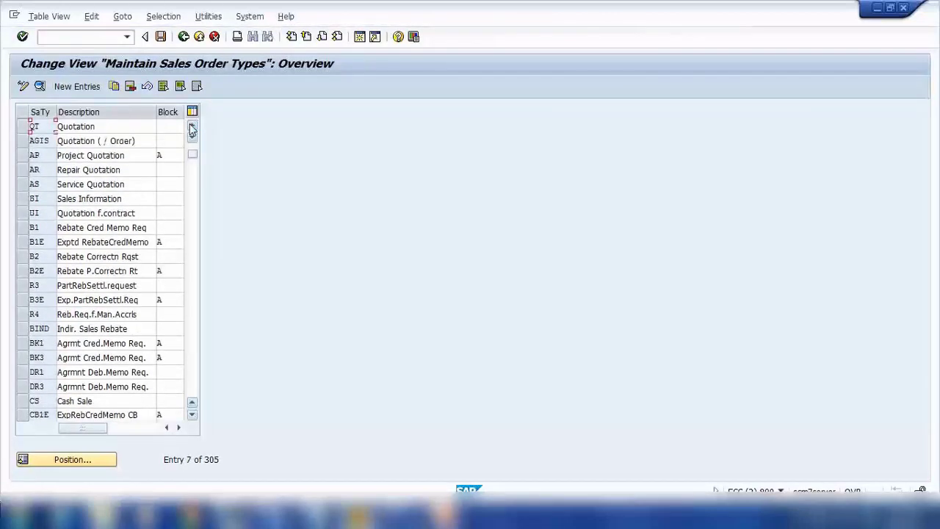
left_click(191, 126)
left_click(23, 140)
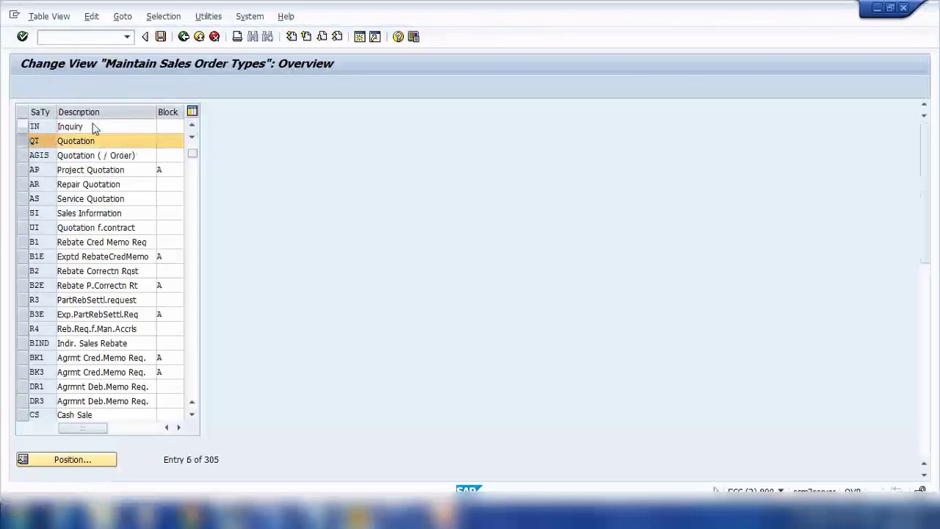
left_click(183, 36)
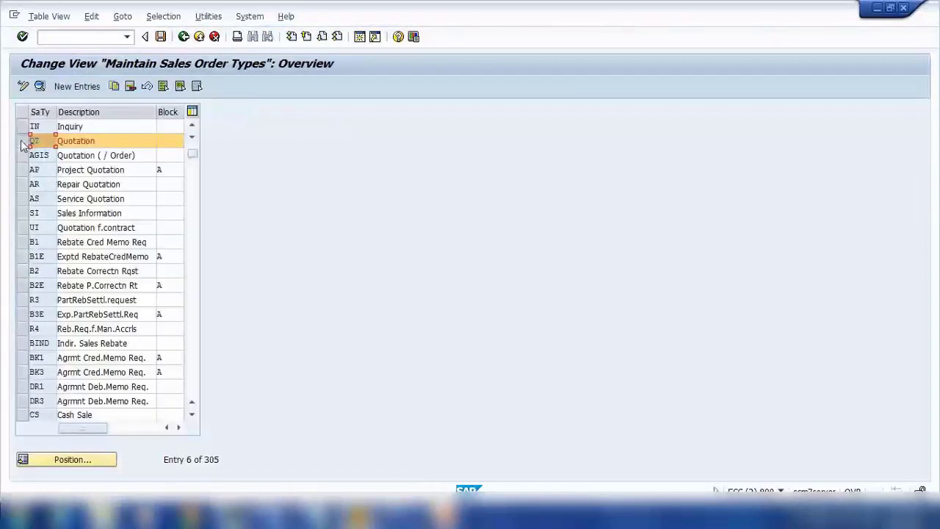
- Select the IN Inquiry row and bring the Notepad notes to the front
left_click(22, 140)
left_click(22, 126)
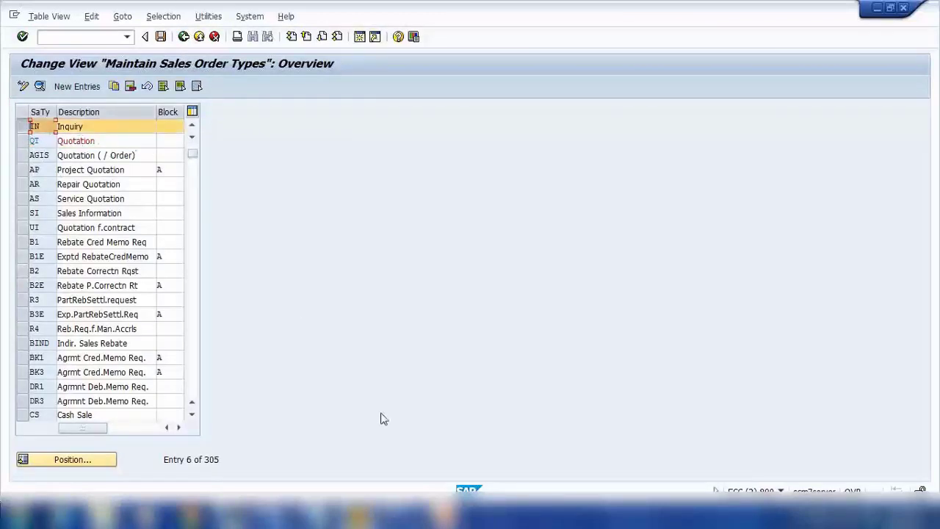
left_click(317, 514)
left_click(321, 199)
- Replace the old notes with 'Quotation' as the first flow line
key("ctrl+a")
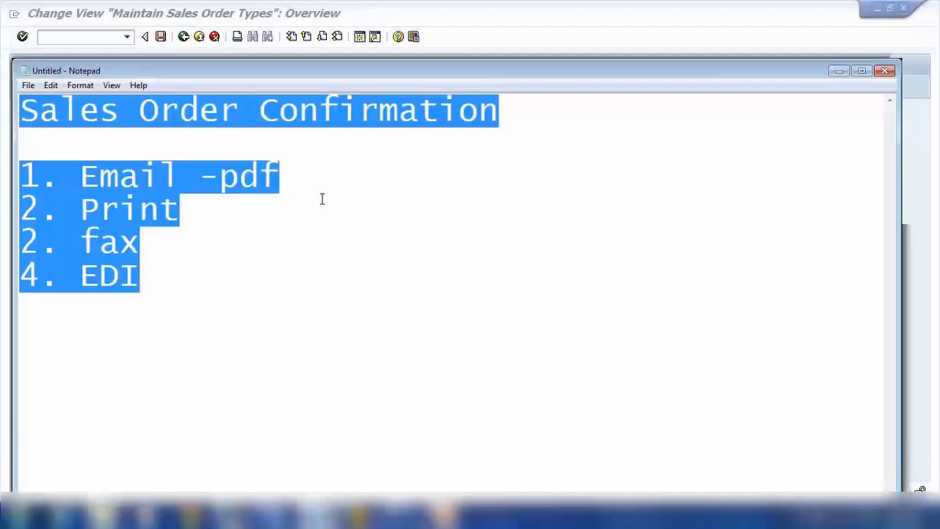
type("Quoat")
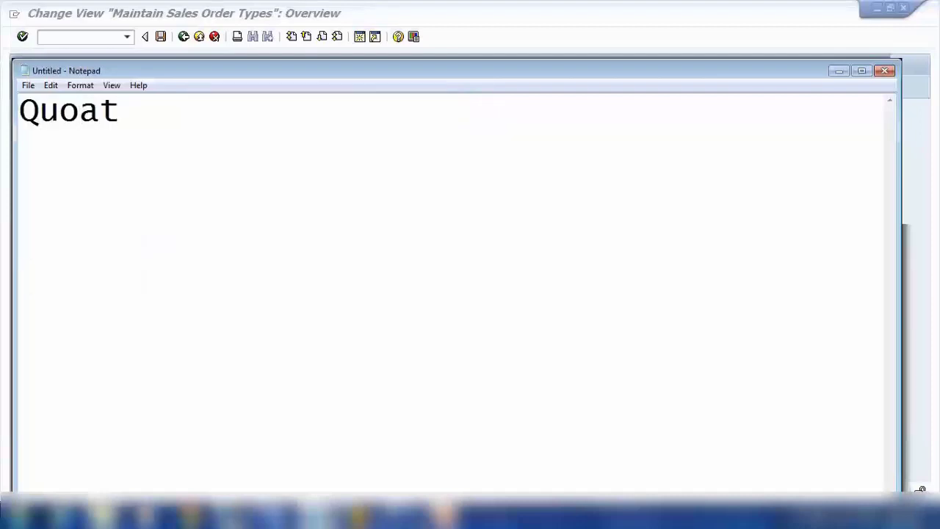
key("BackSpace")
key("BackSpace")
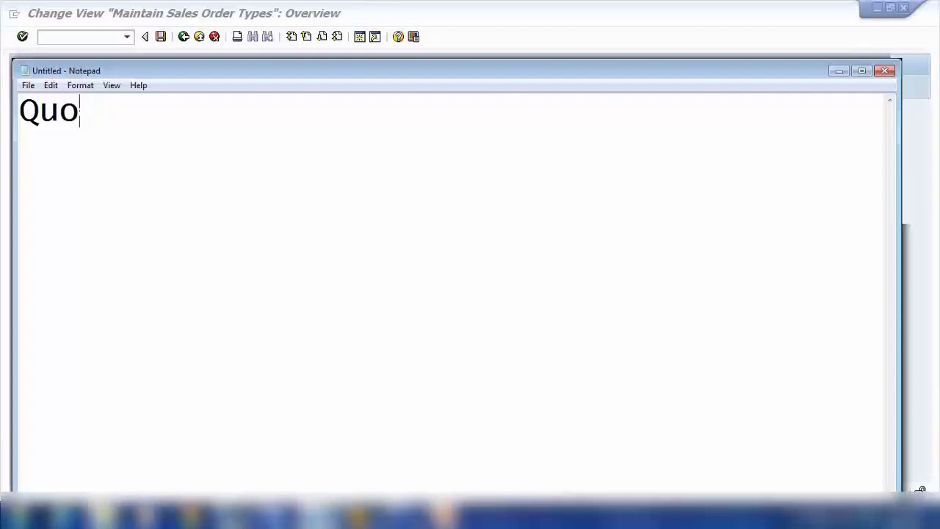
type("atat")
key("BackSpace")
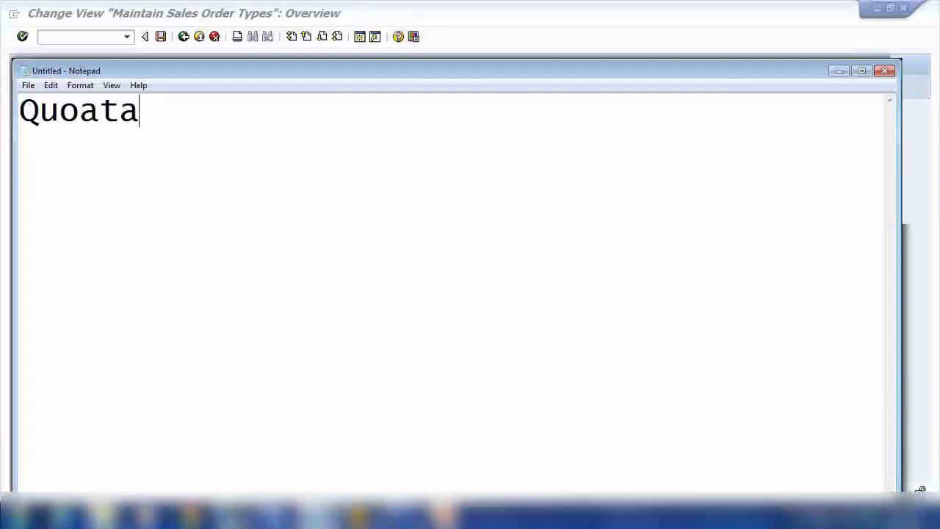
type("tion")
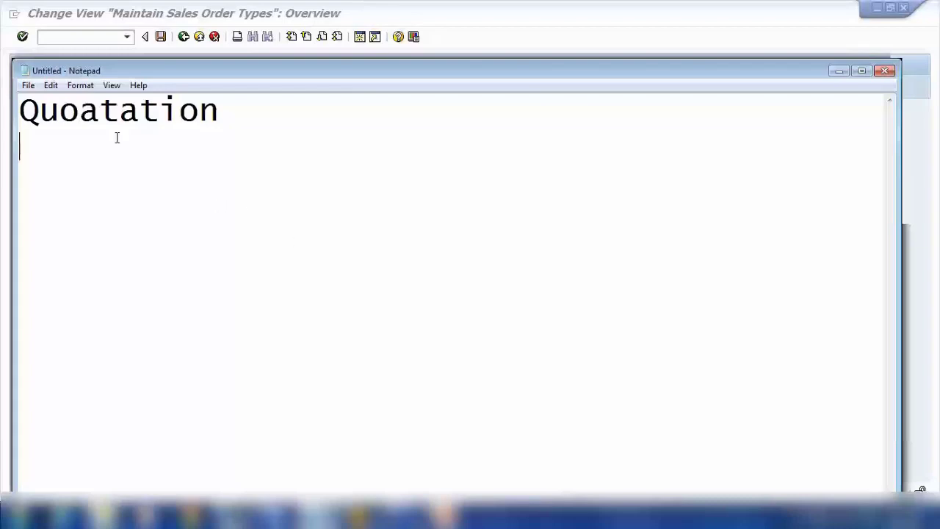
key("BackSpace")
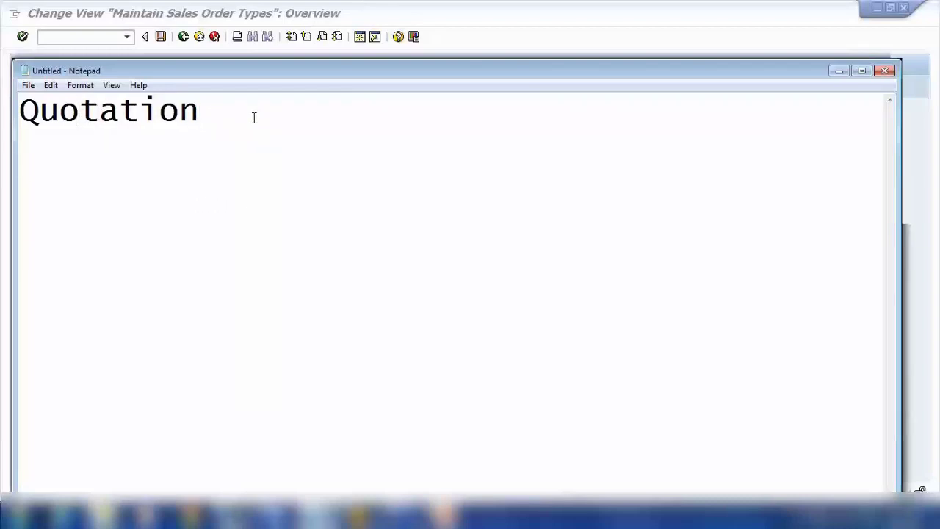
- Add the flow lines Sales Order, Delivery, PGI and Billing Doc
type("Sales ")
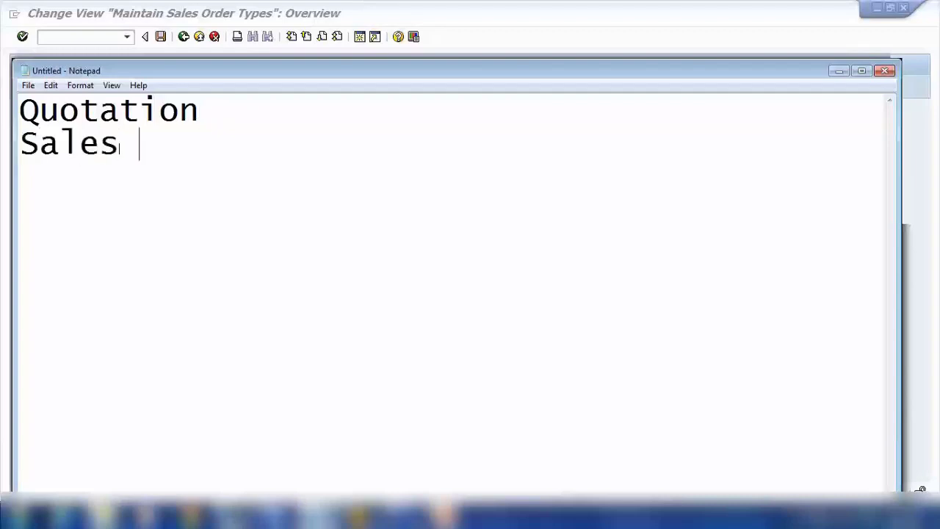
type("Order")
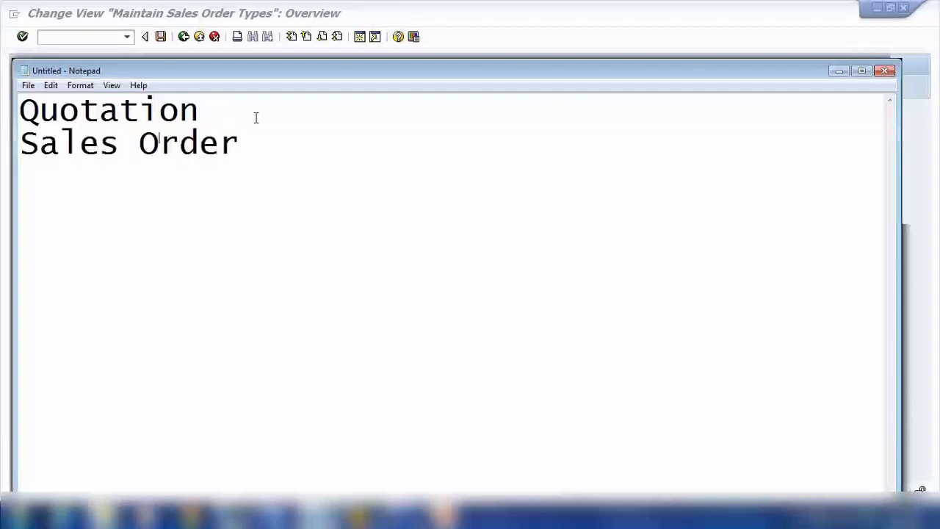
left_click(30, 144)
left_click(261, 145)
type("Delivery")
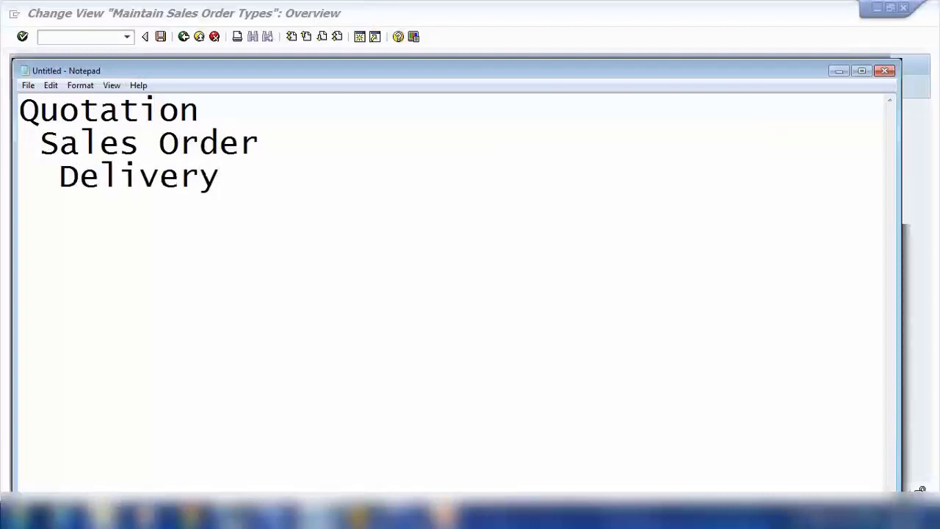
type("PGI")
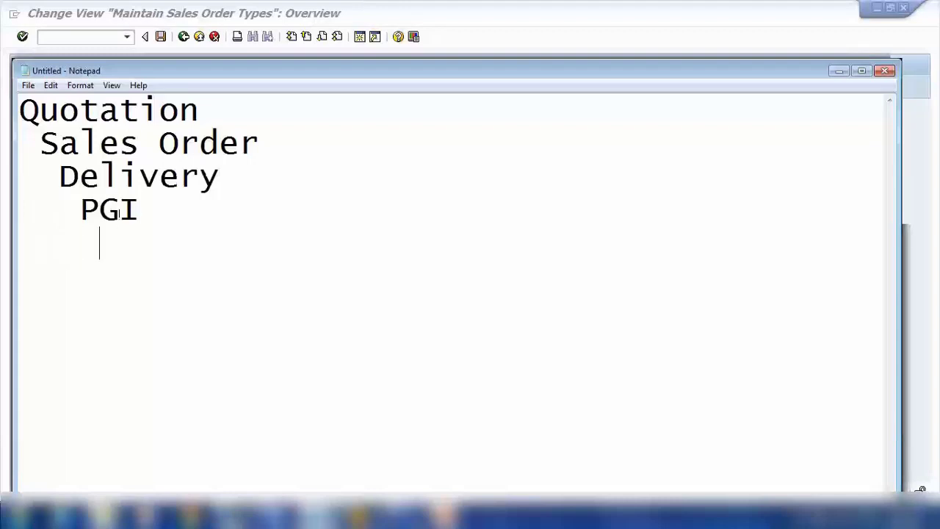
key("Return")
type("Billi")
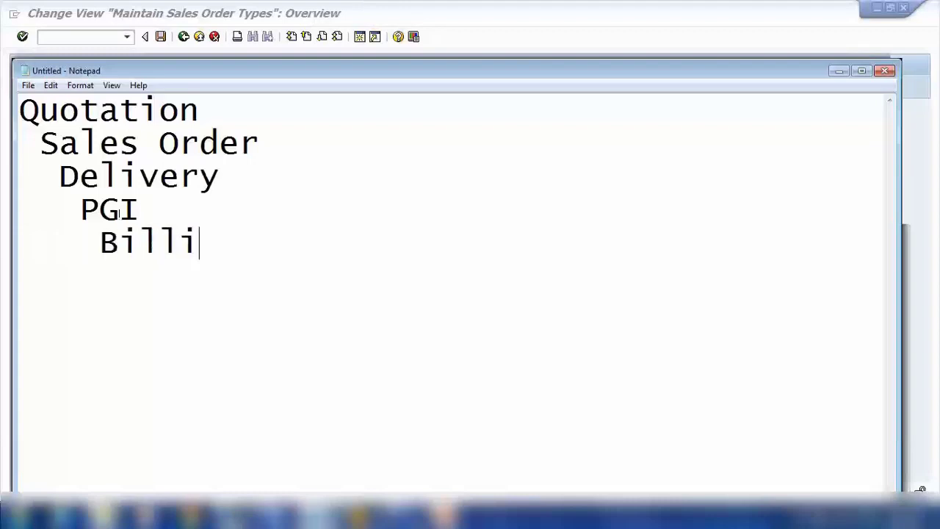
type("ng Doc")
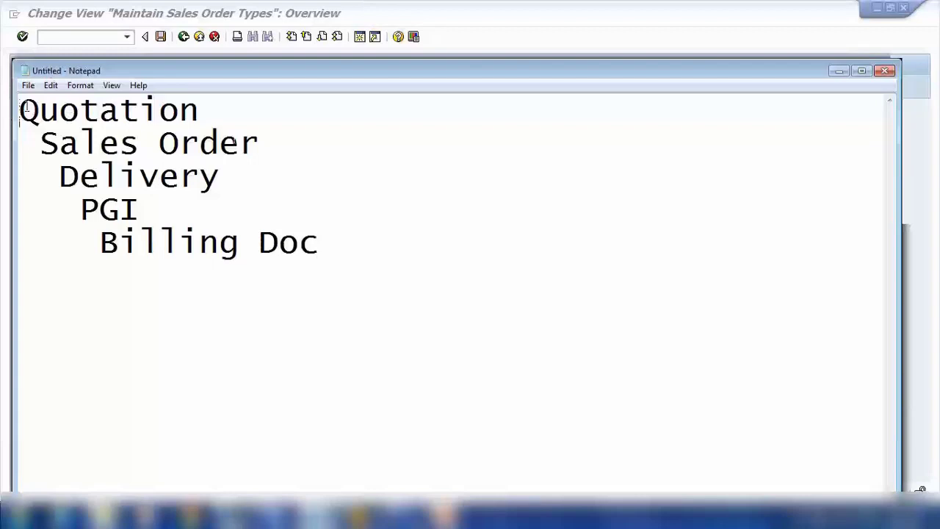
- Put Inquiry at the top, indent the following lines, and minimize Notepad
key("Return")
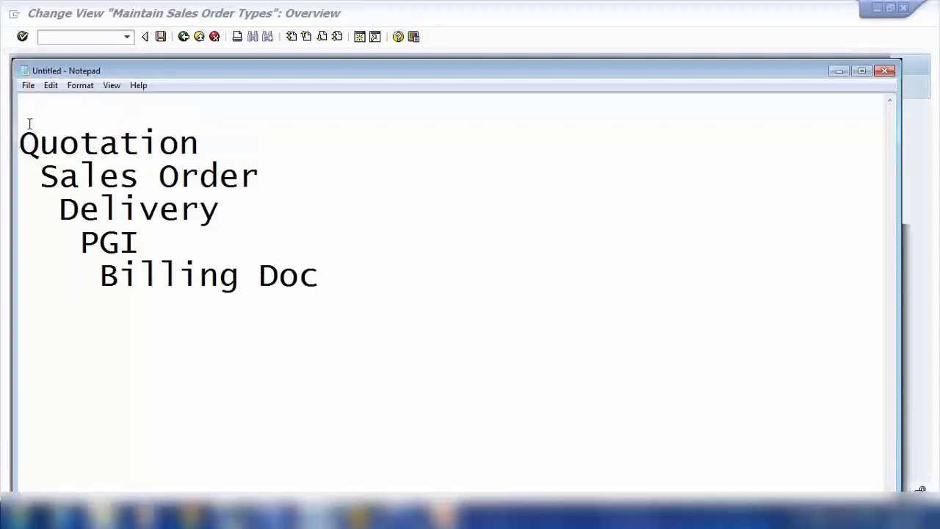
key("Down")
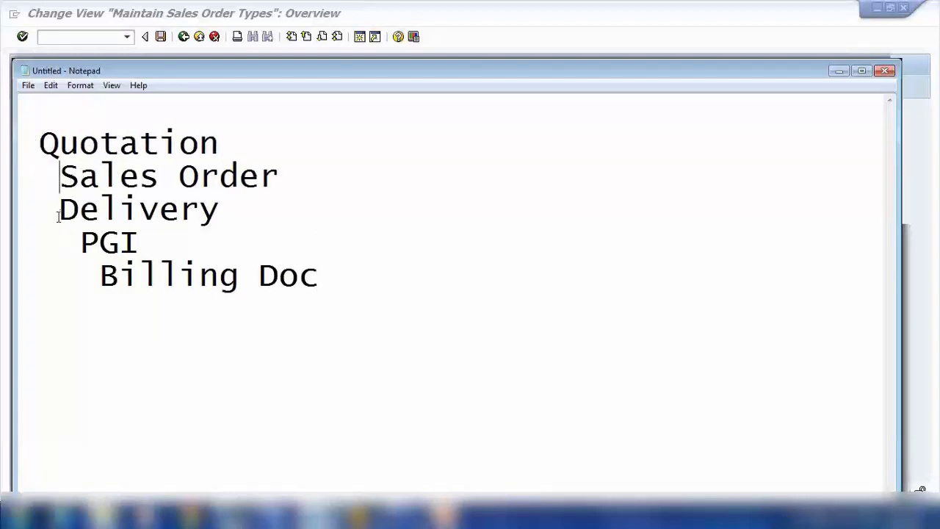
key("Down")
key("Down")
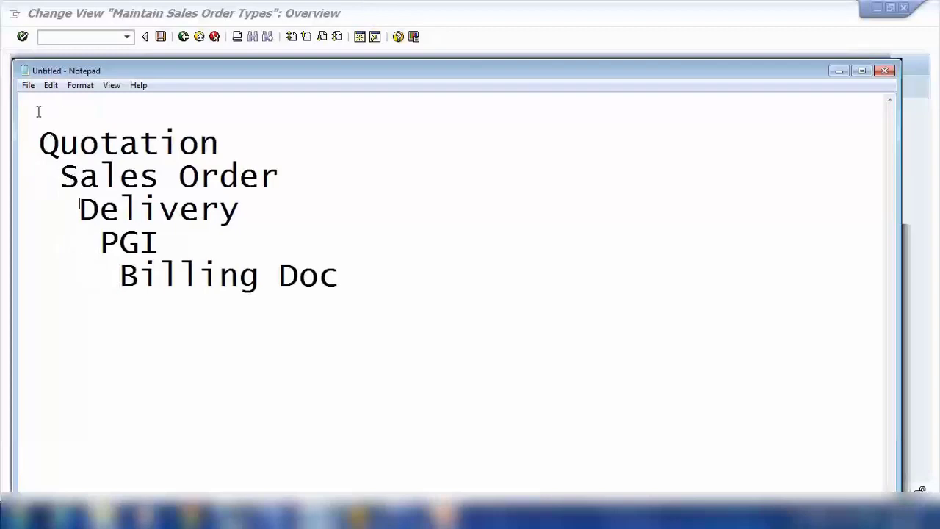
type("Inquiry")
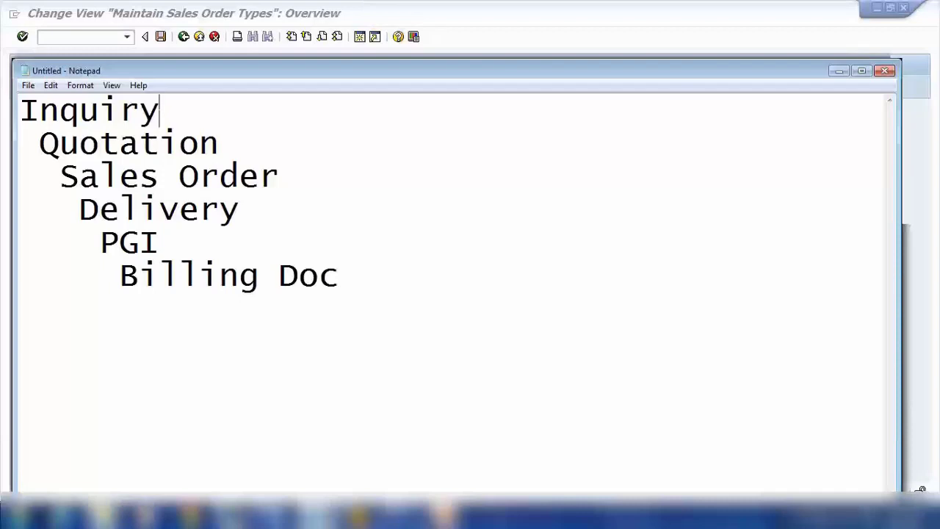
left_click(838, 71)
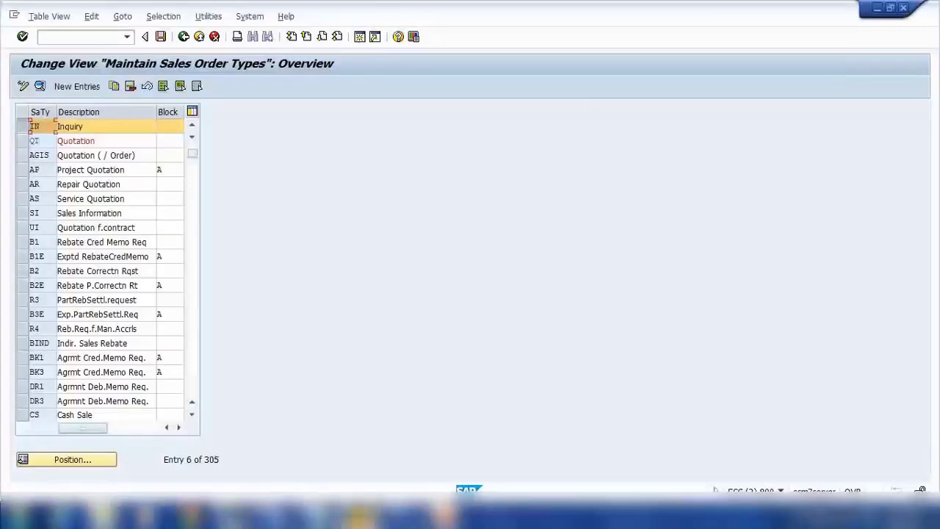
- Exit the Deliv. Free of Charge window without saving the delivery
mouse_move(365, 516)
left_click(507, 444)
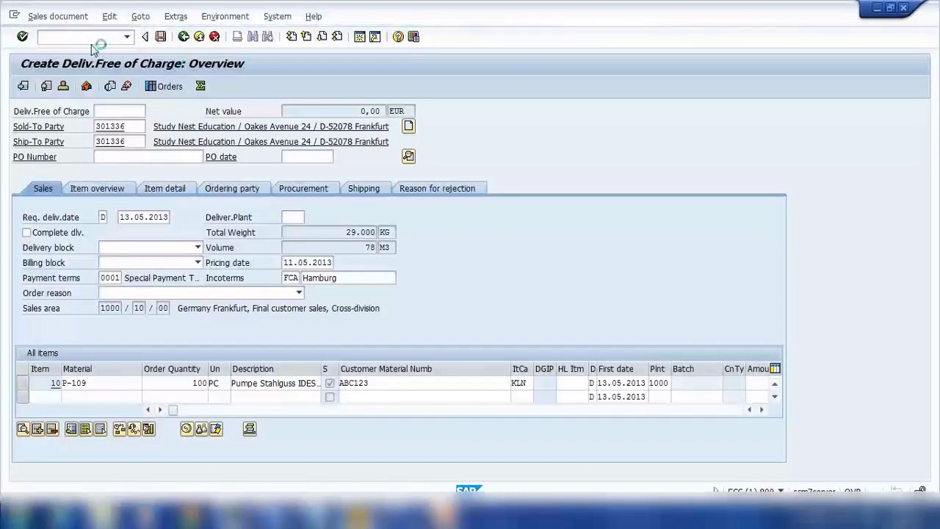
key("F3")
left_click(251, 257)
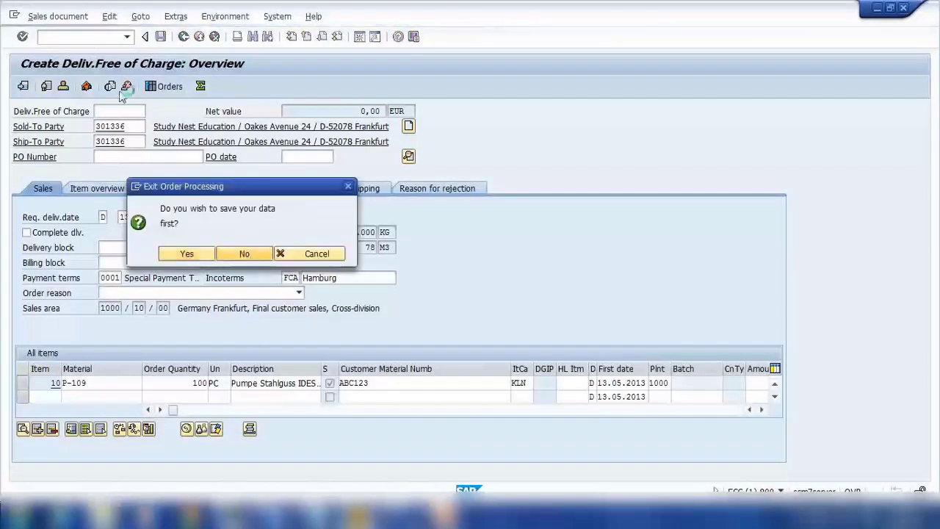
left_click(98, 38)
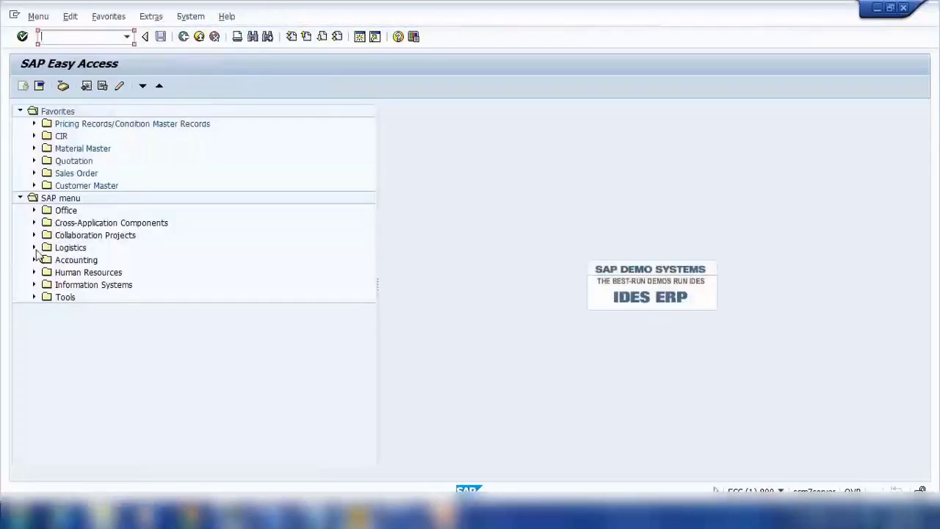
- Expand Logistics > Sales and Distribution > Sales > Inquiry to reveal VA11, VA12 and VA13
left_click(34, 248)
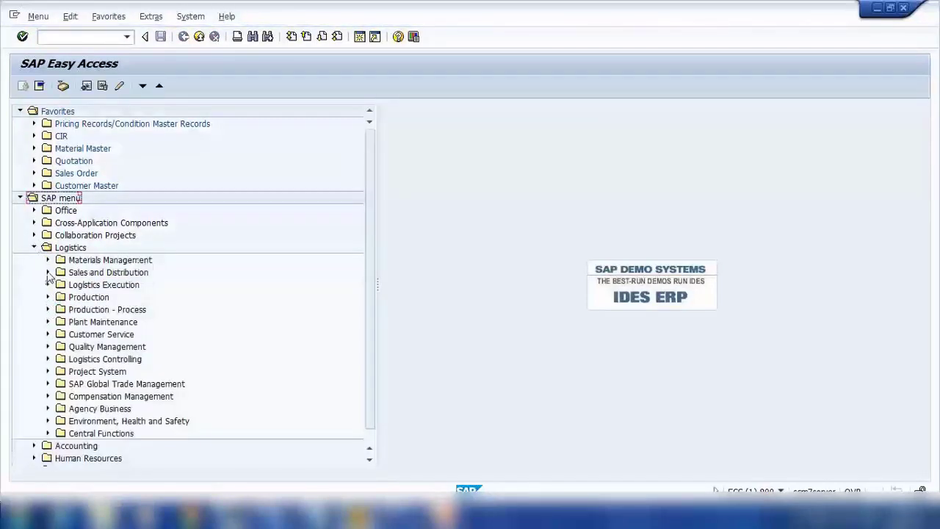
left_click(47, 273)
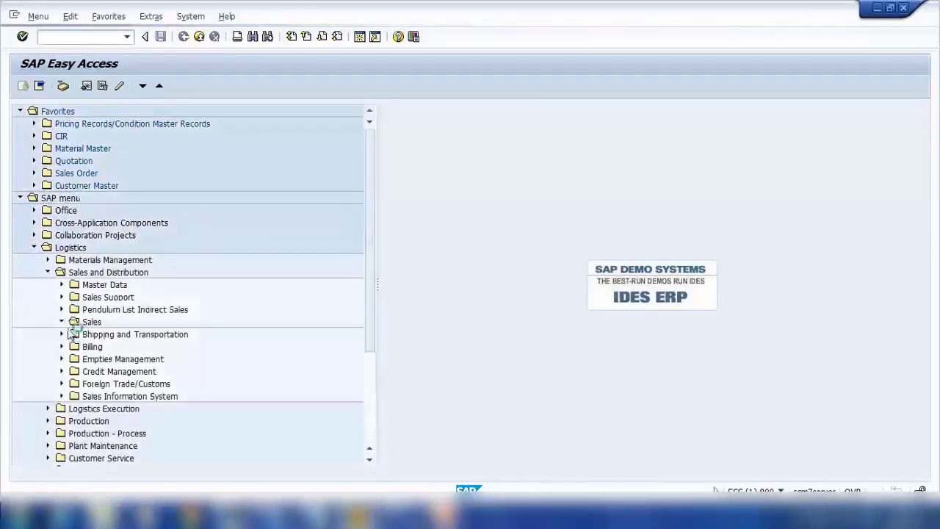
left_click(62, 321)
left_click(75, 334)
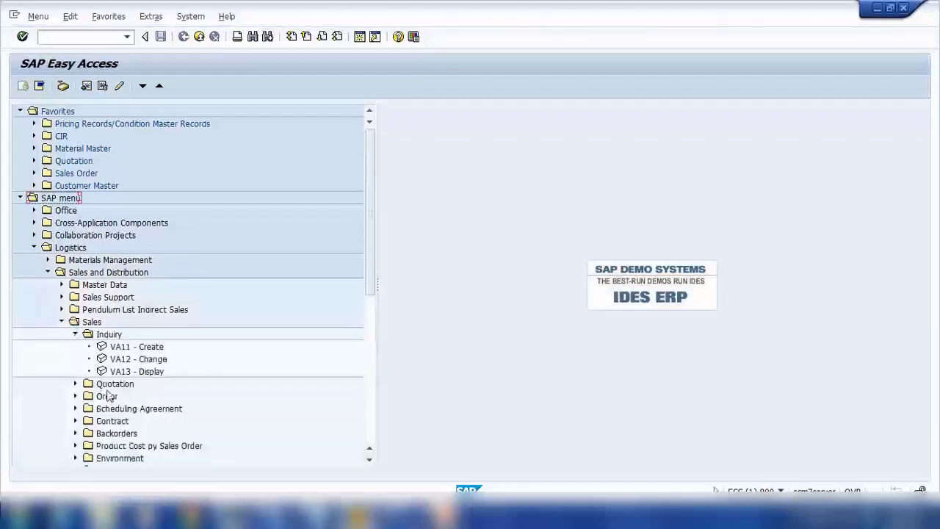
- Start a new inquiry with VA11 - Create using inquiry type IN
double_click(145, 346)
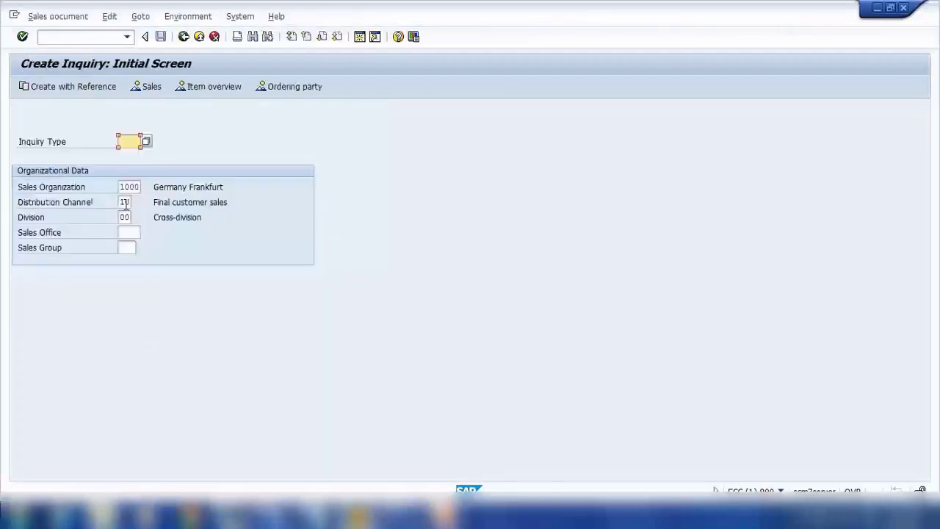
type("IN")
key("Return")
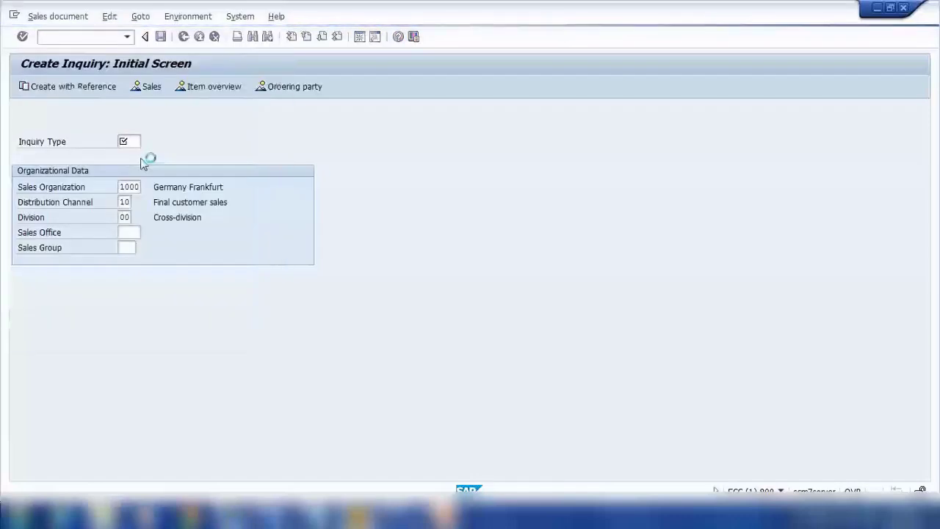
key("Return")
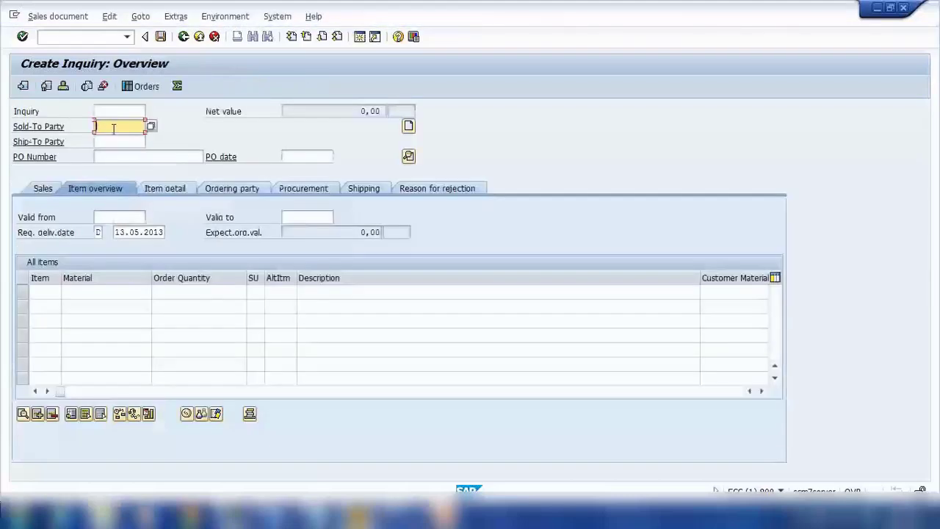
- Enter the sold-to customer number and add item 10: material P-109, quantity 10
type("301336")
left_click(92, 292)
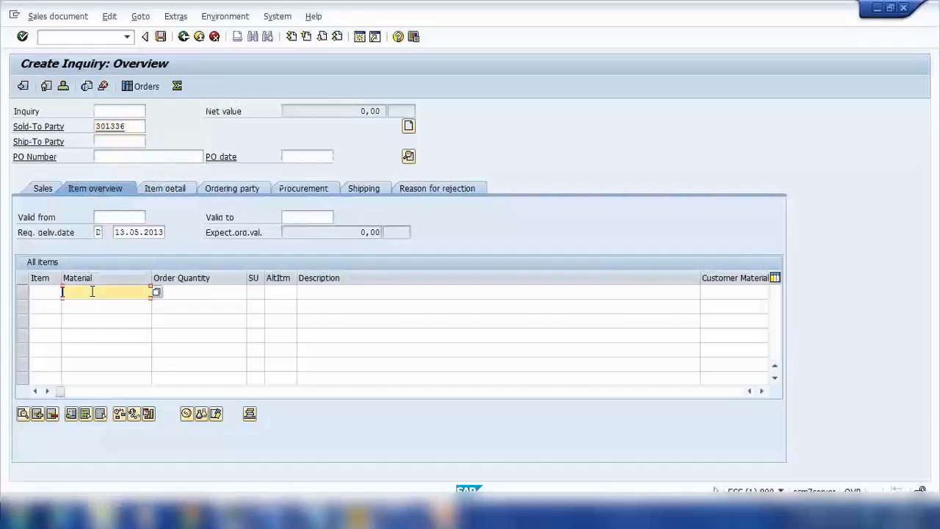
type("p-109")
key("Return")
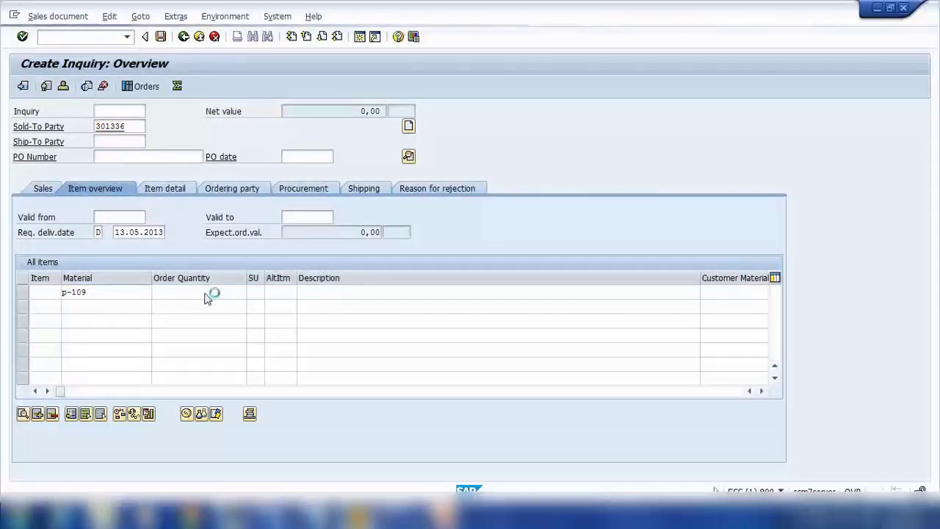
type("10")
key("Return")
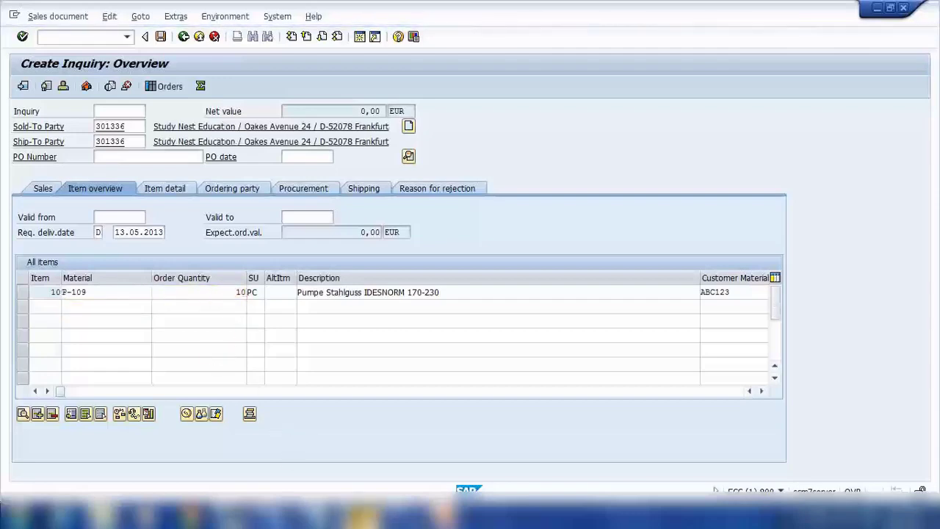
- Delete 'Inquiry' from the Notepad flow notes so they start at Quotation, then minimize Notepad
mouse_move(365, 462)
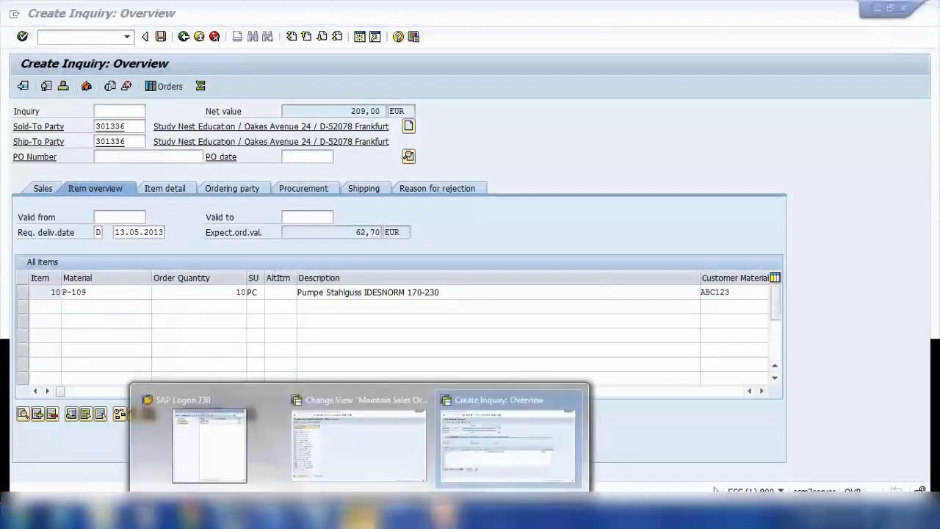
left_click(198, 437)
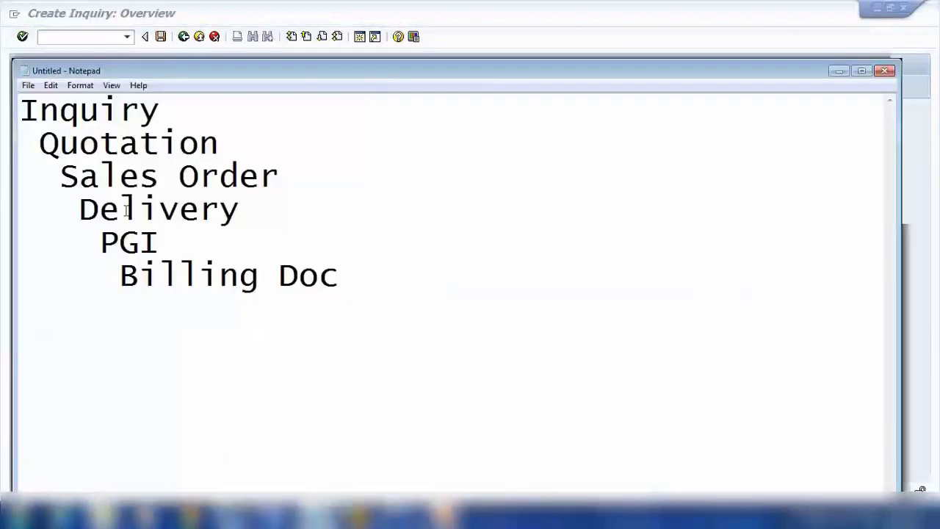
left_click_drag(40, 143, 281, 154)
left_click_drag(26, 110, 210, 111)
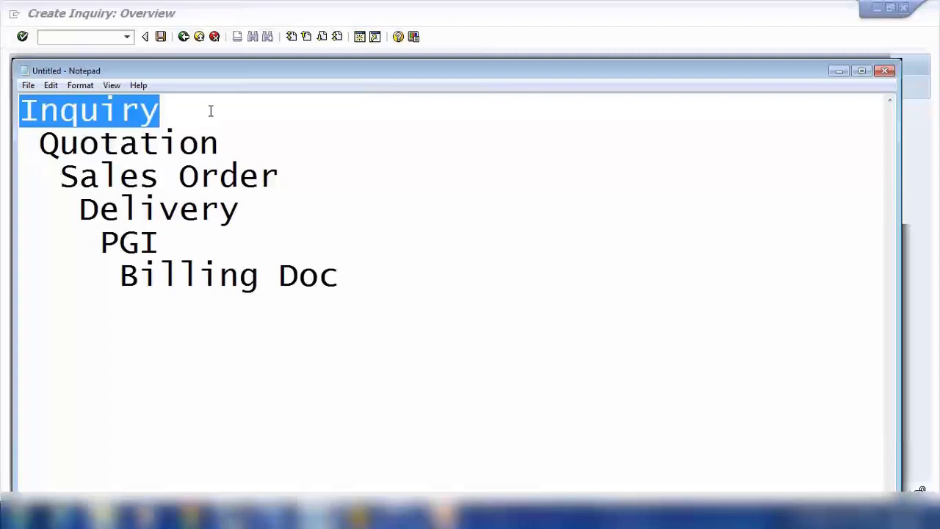
key("Delete")
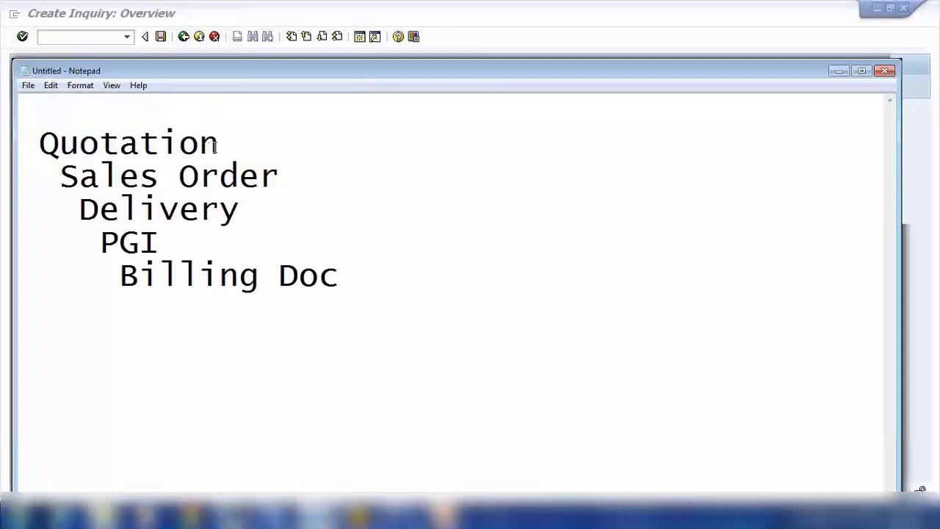
left_click_drag(51, 130, 419, 345)
left_click(411, 282)
left_click(838, 71)
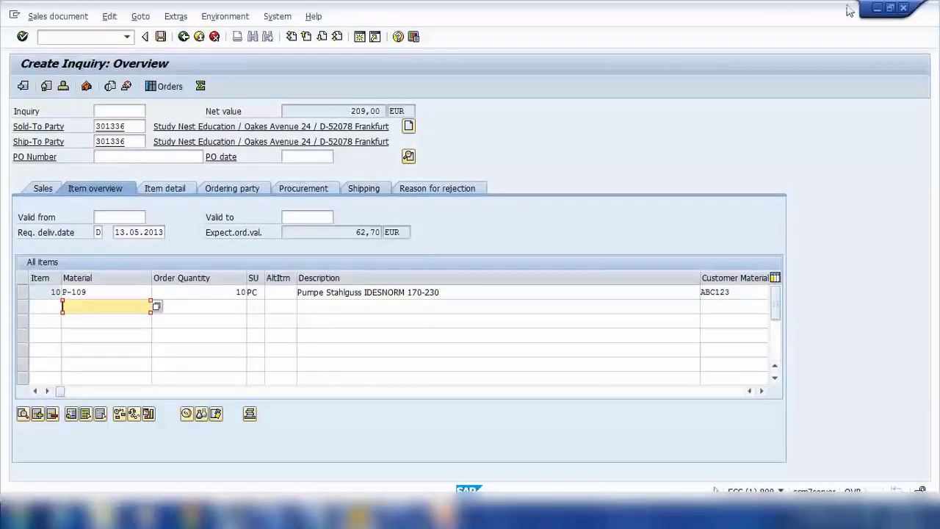